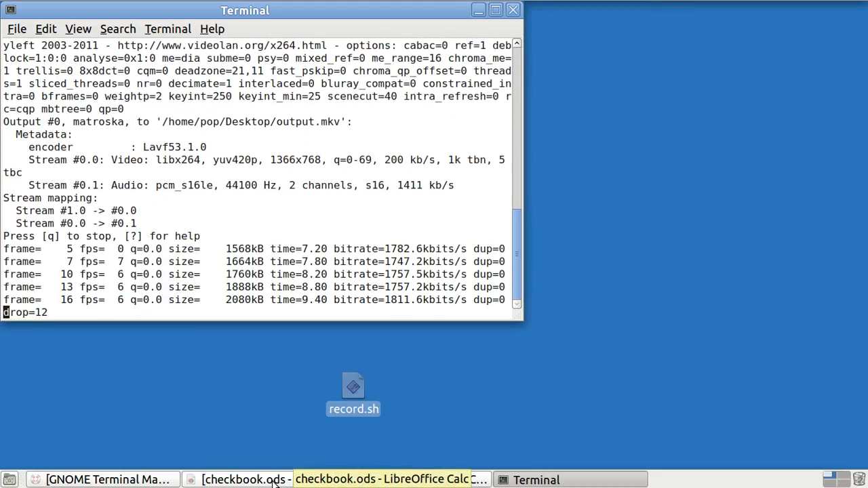
# - Bring the checkbook.ods spreadsheet window to the front from the taskbar
pyautogui.click(275, 480)
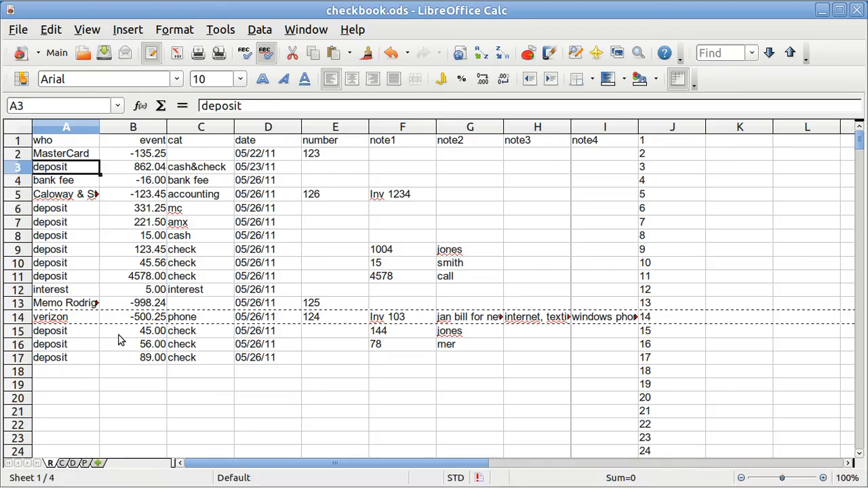
pyautogui.click(59, 141)
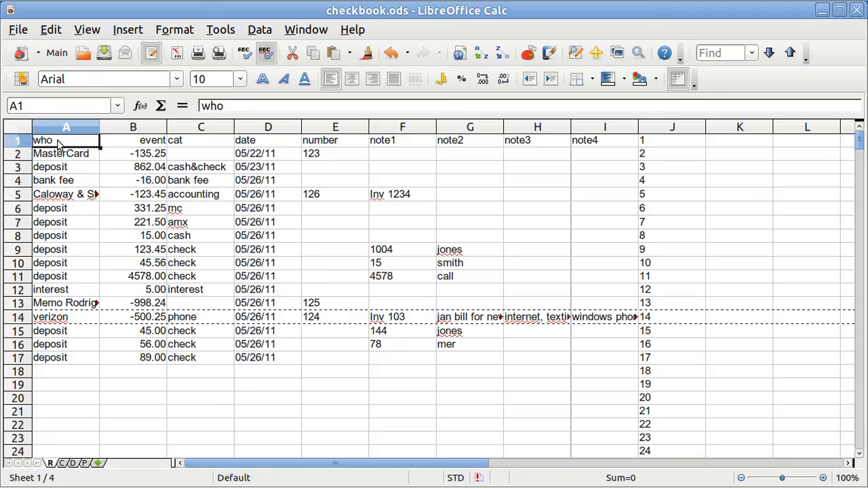
pyautogui.click(141, 145)
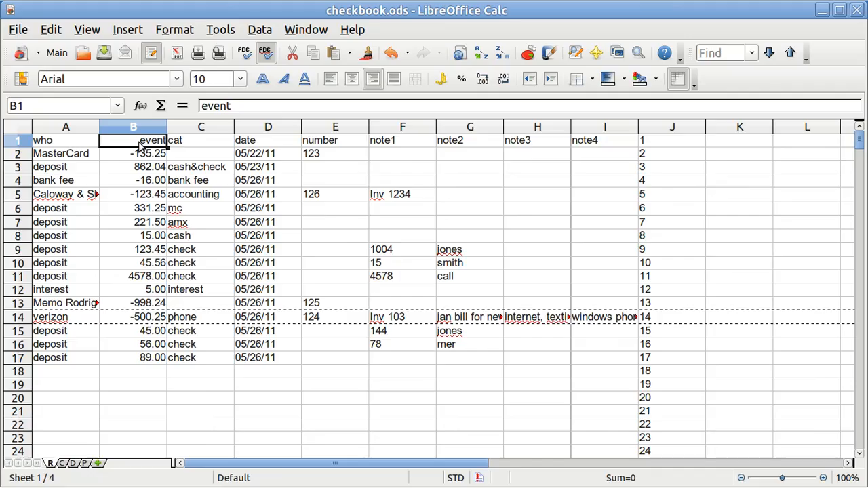
pyautogui.click(189, 145)
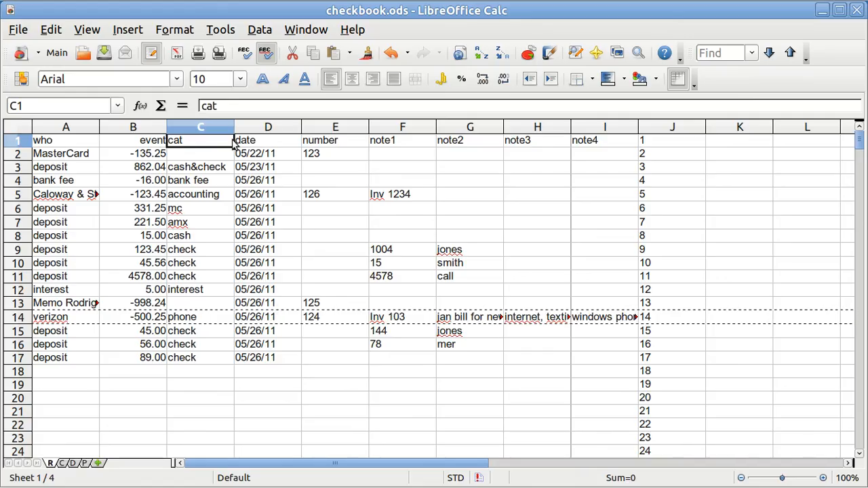
pyautogui.click(254, 143)
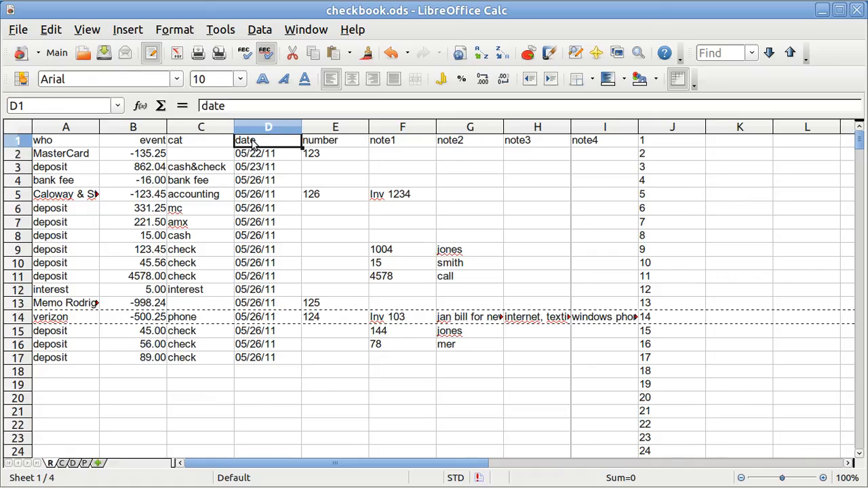
pyautogui.click(325, 144)
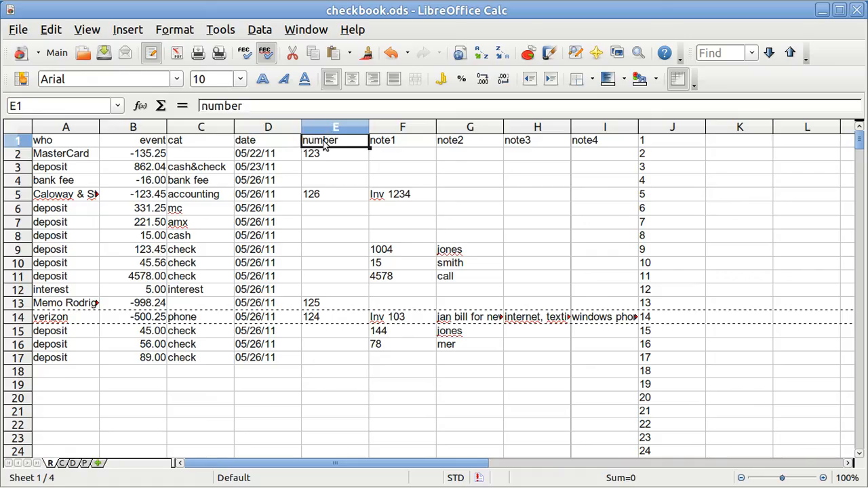
pyautogui.click(392, 144)
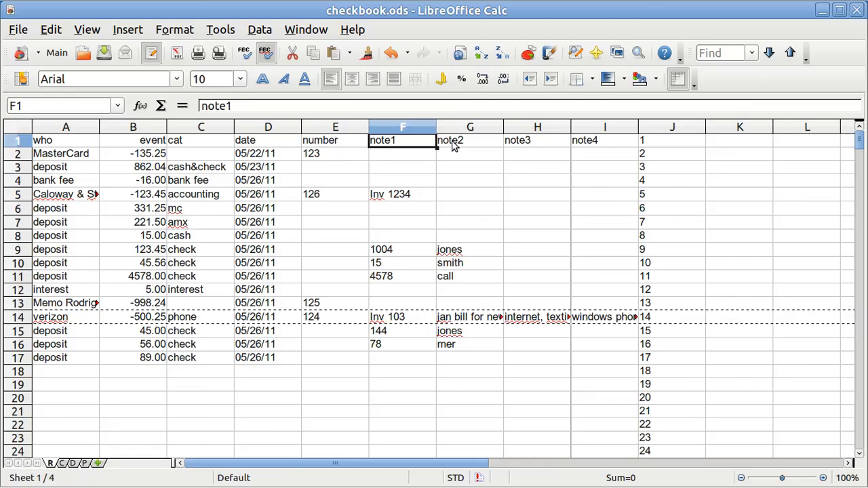
pyautogui.click(456, 145)
pyautogui.click(522, 144)
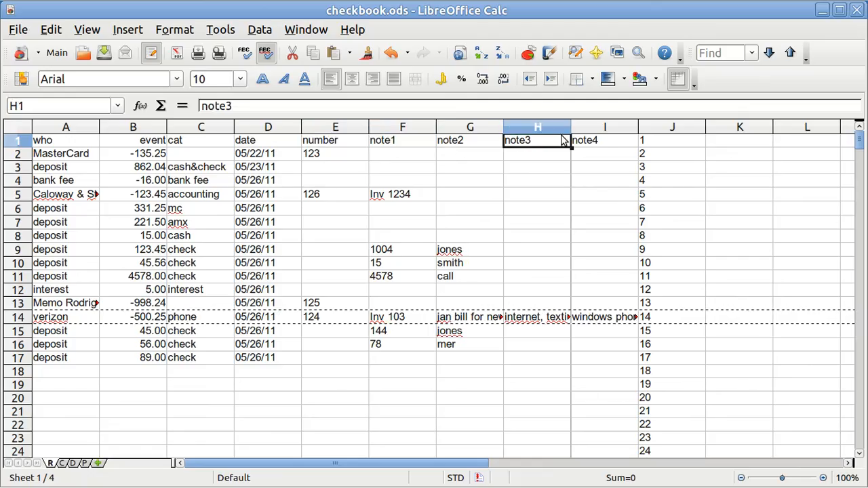
pyautogui.click(592, 144)
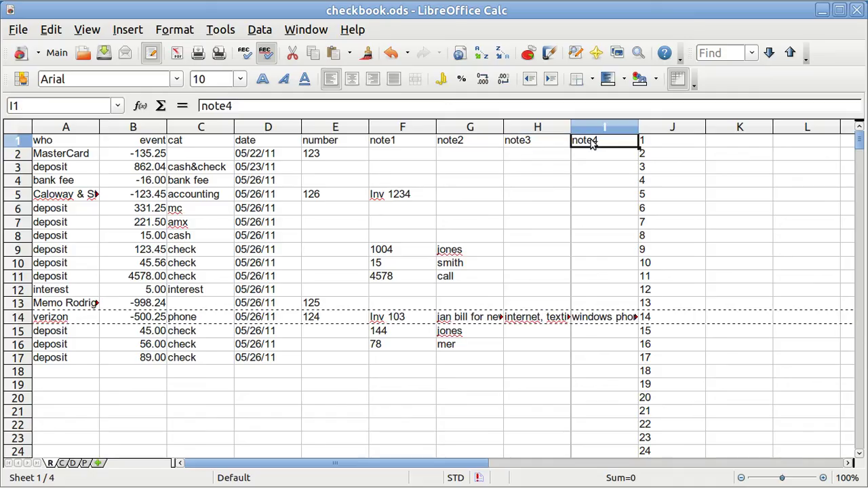
pyautogui.click(646, 145)
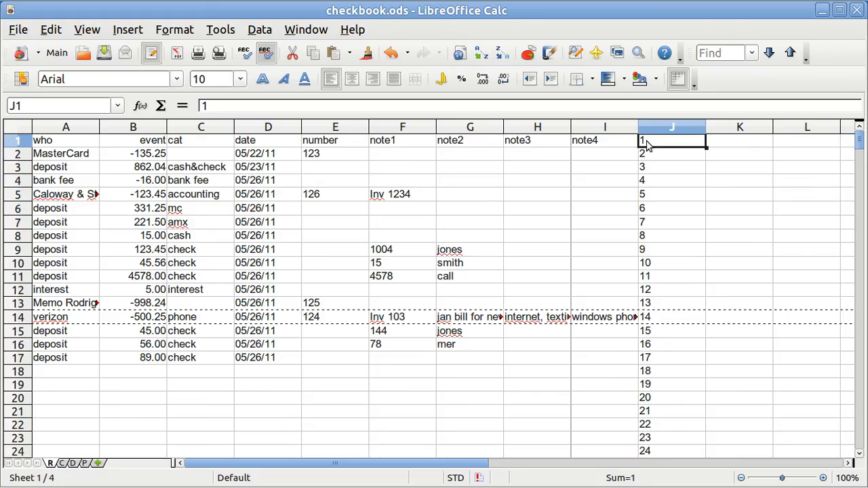
pyautogui.click(62, 156)
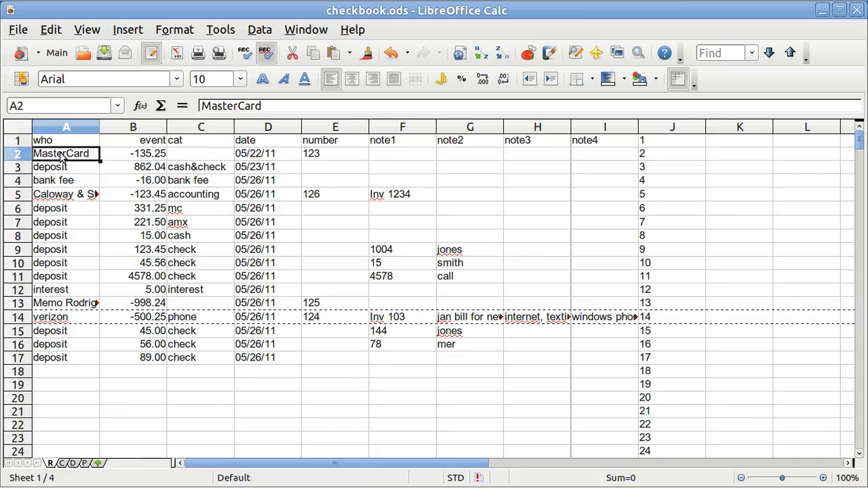
pyautogui.click(136, 156)
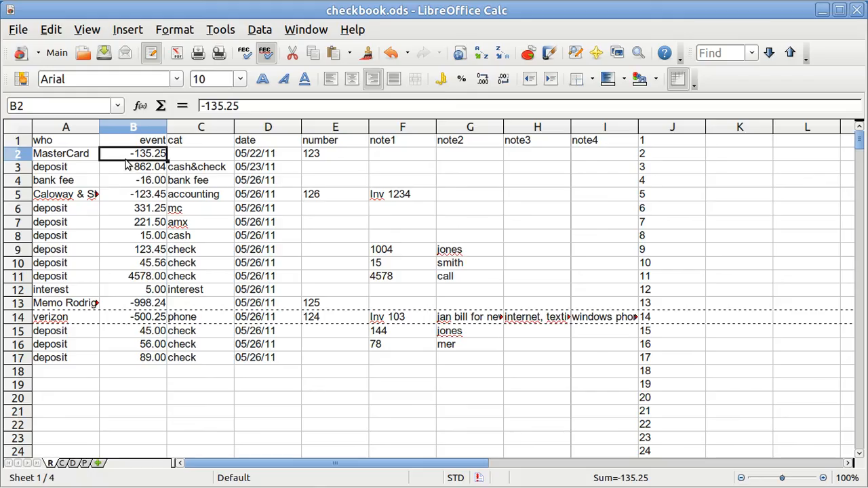
pyautogui.click(133, 169)
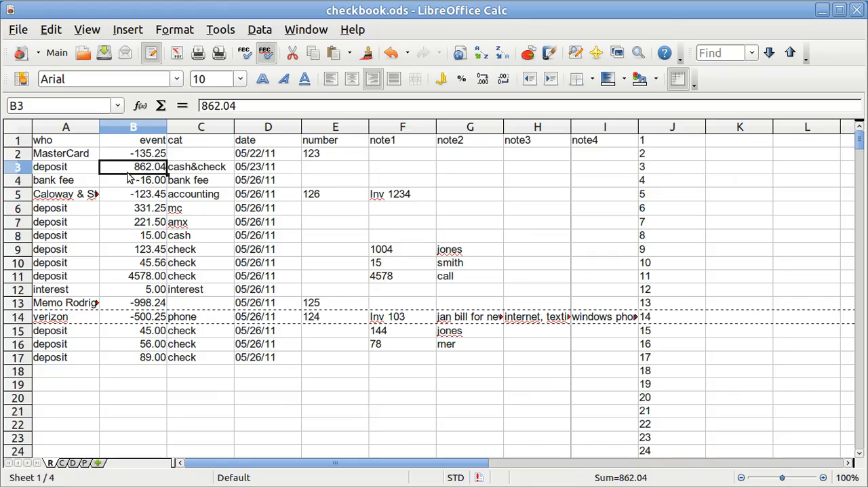
pyautogui.click(129, 212)
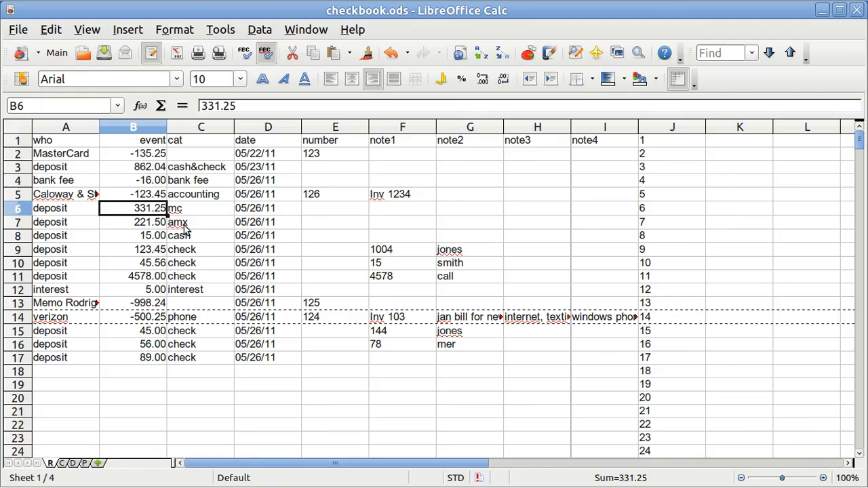
pyautogui.click(157, 185)
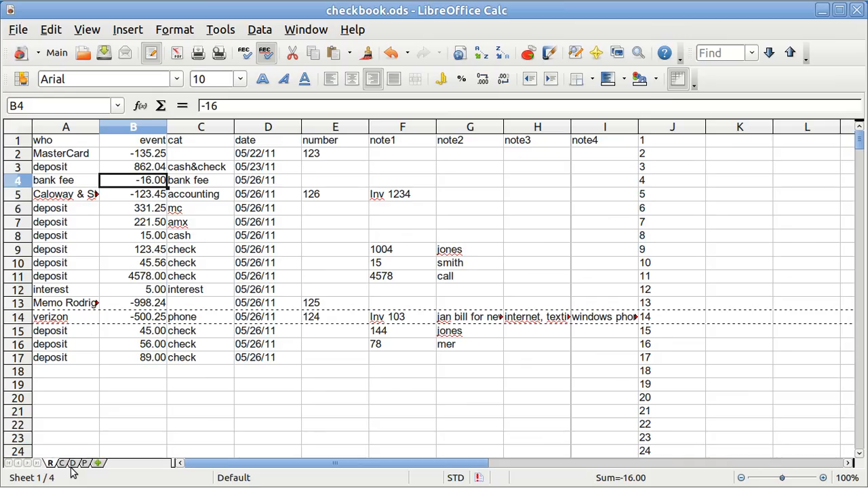
# - Copy the Caloway & Stinson register row into row 1 of check sheet C, overwriting the old data
pyautogui.click(18, 195)
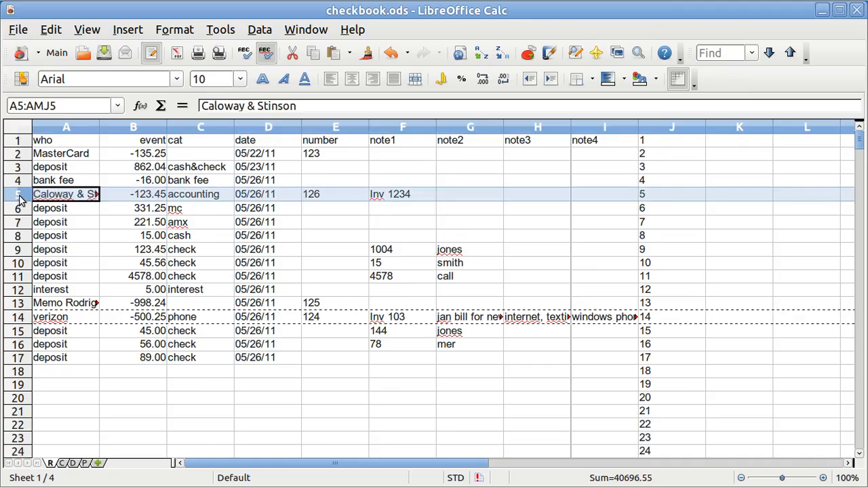
pyautogui.hotkey('ctrl', 'c')
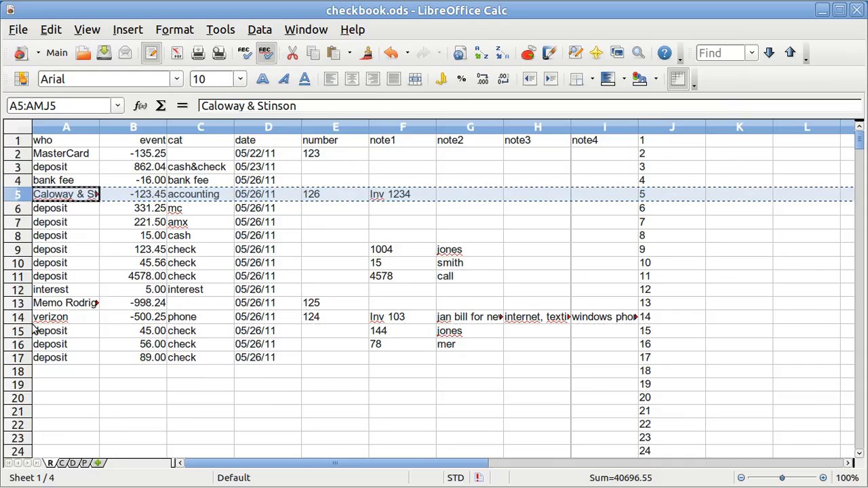
pyautogui.click(65, 464)
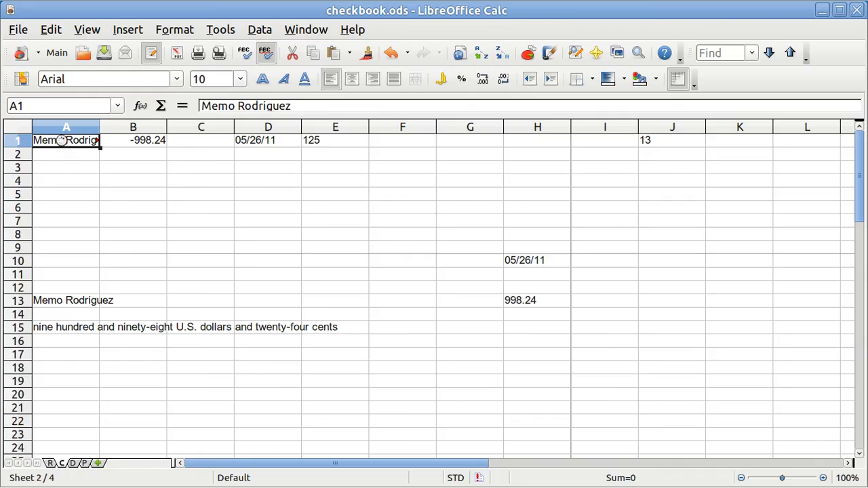
pyautogui.hotkey('ctrl', 'v')
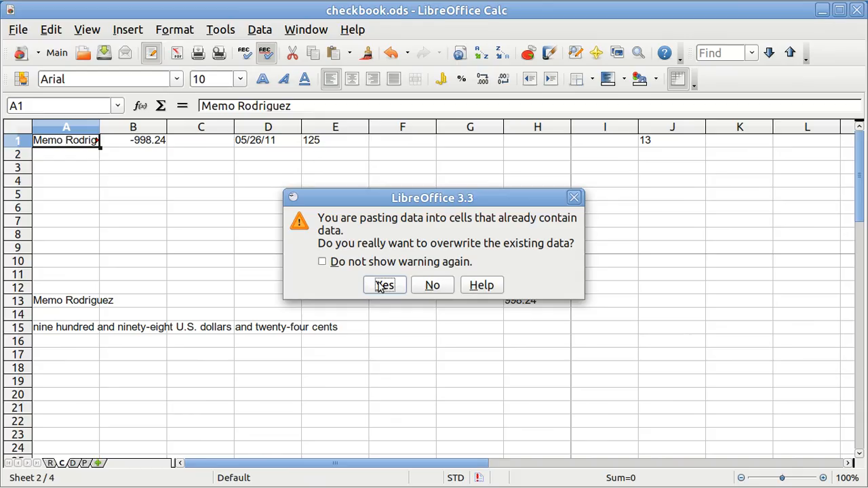
pyautogui.click(384, 285)
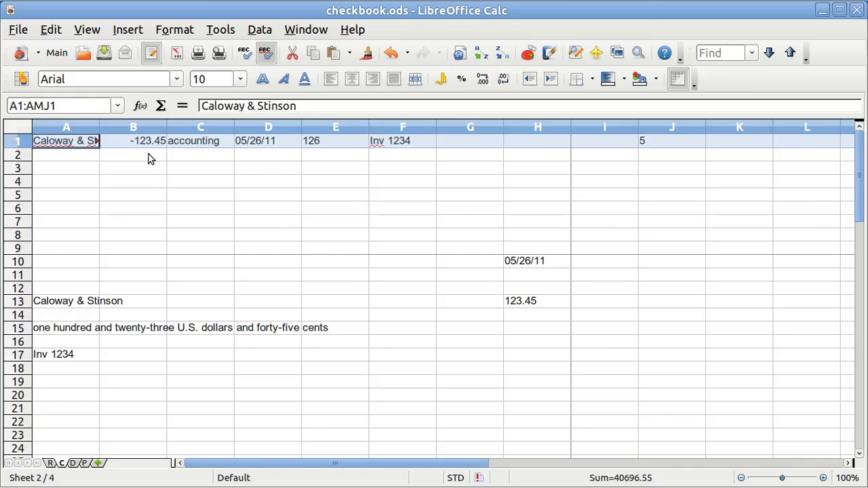
pyautogui.click(78, 302)
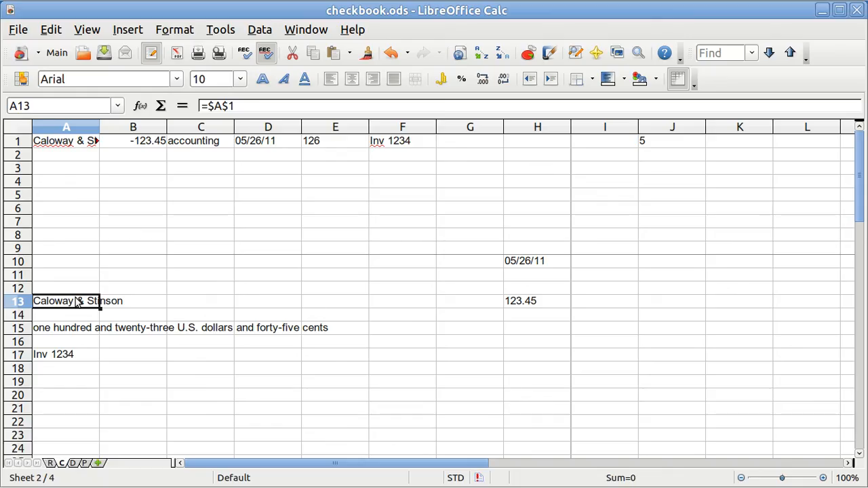
pyautogui.click(522, 264)
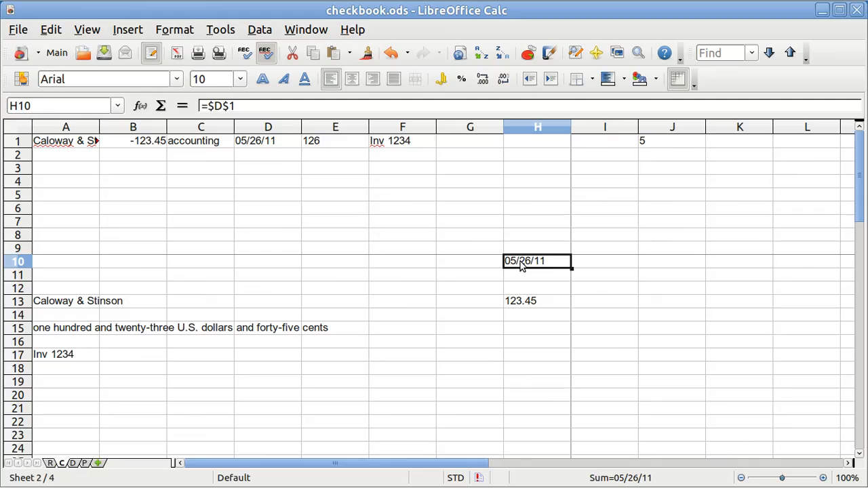
pyautogui.click(524, 307)
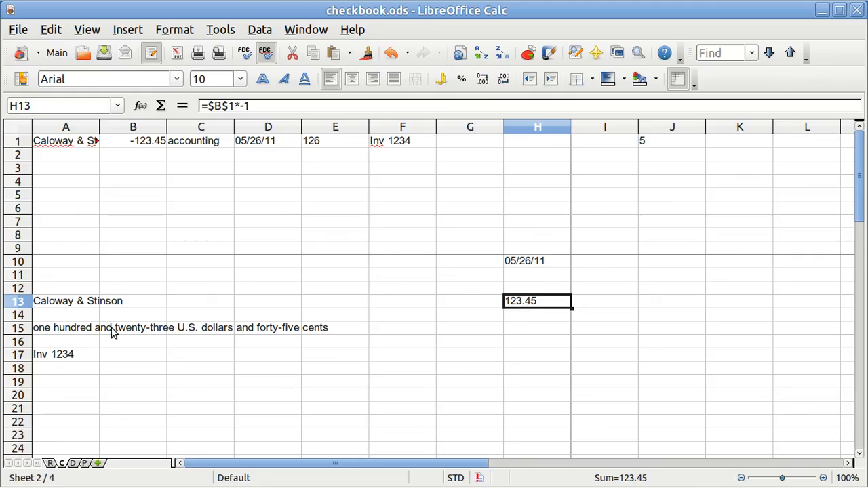
pyautogui.click(68, 334)
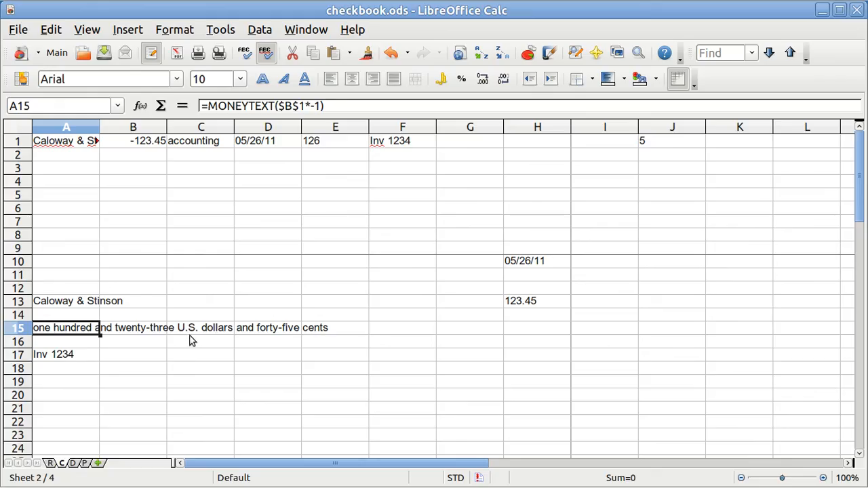
pyautogui.click(60, 358)
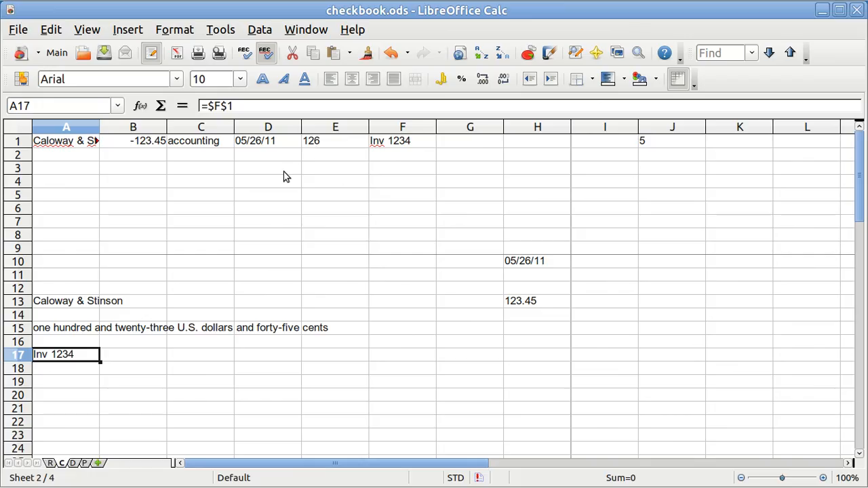
# - Check the register row and return to the check sheet, moving below the memo cell
pyautogui.click(50, 464)
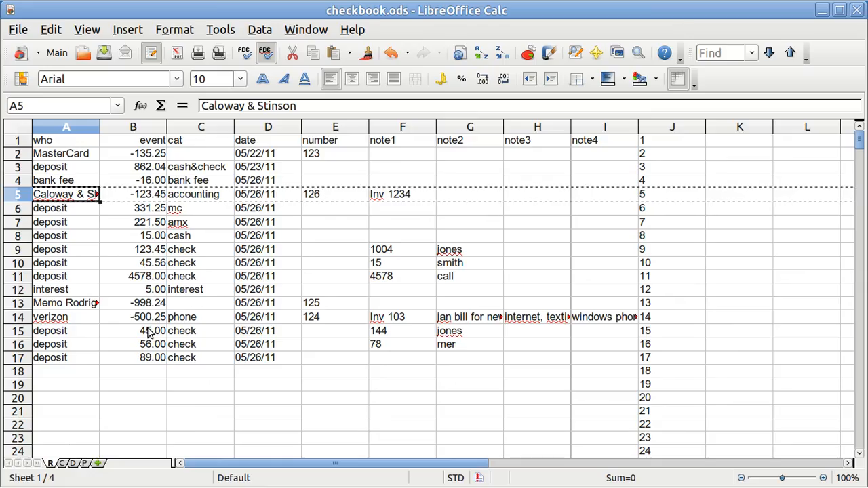
pyautogui.click(64, 463)
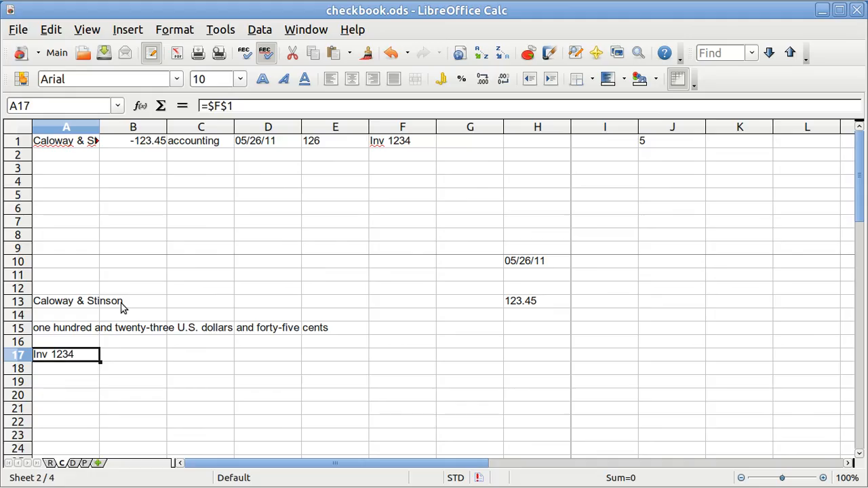
pyautogui.press('Return')
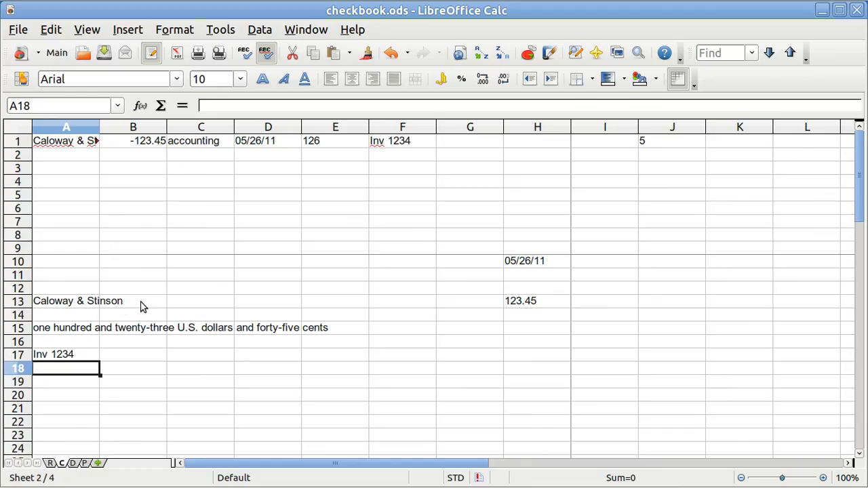
# - Move down past the first check and show the check sheet in File > Page Preview
pyautogui.press('Down')
pyautogui.press('Down')
pyautogui.press('Down')
pyautogui.press('Down')
pyautogui.press('Down')
pyautogui.press('Down')
pyautogui.press('Down')
pyautogui.press('Down')
pyautogui.press('Down')
pyautogui.press('Down')
pyautogui.press('Down')
pyautogui.press('Down')
pyautogui.press('Down')
pyautogui.press('Down')
pyautogui.press('Down')
pyautogui.press('Down')
pyautogui.press('Down')
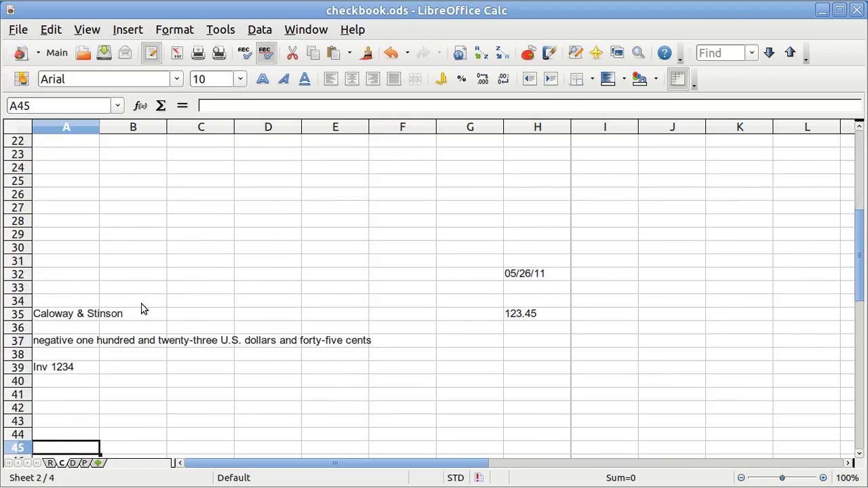
pyautogui.press('Down')
pyautogui.press('Down')
pyautogui.press('Down')
pyautogui.press('Down')
pyautogui.press('Down')
pyautogui.press('Down')
pyautogui.press('Down')
pyautogui.press('Down')
pyautogui.press('Down')
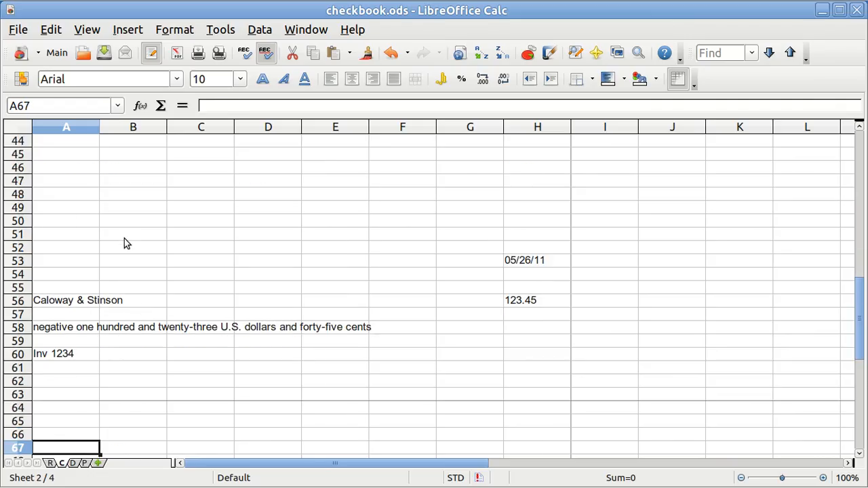
pyautogui.click(18, 30)
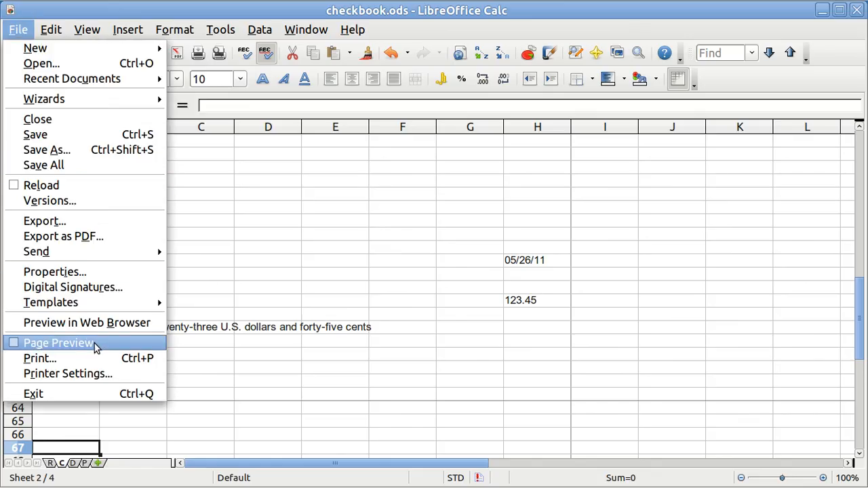
pyautogui.click(58, 343)
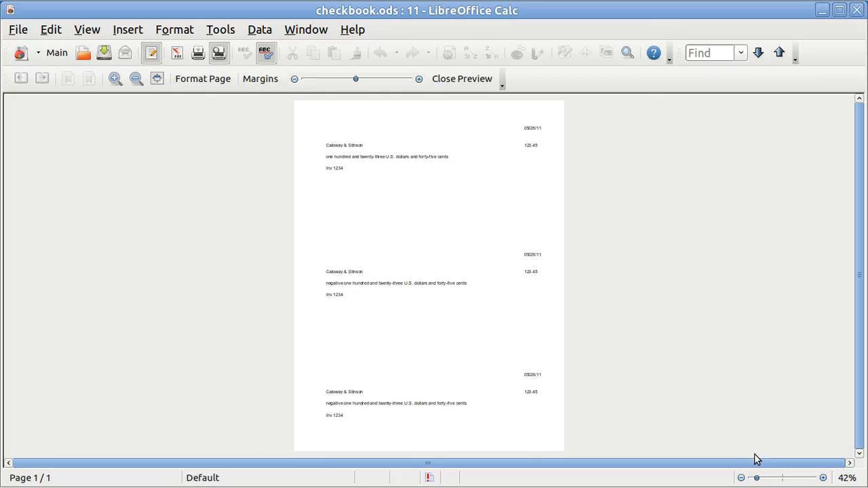
# - Zoom the page preview to 100% to inspect the checks, then close the preview
pyautogui.click(771, 479)
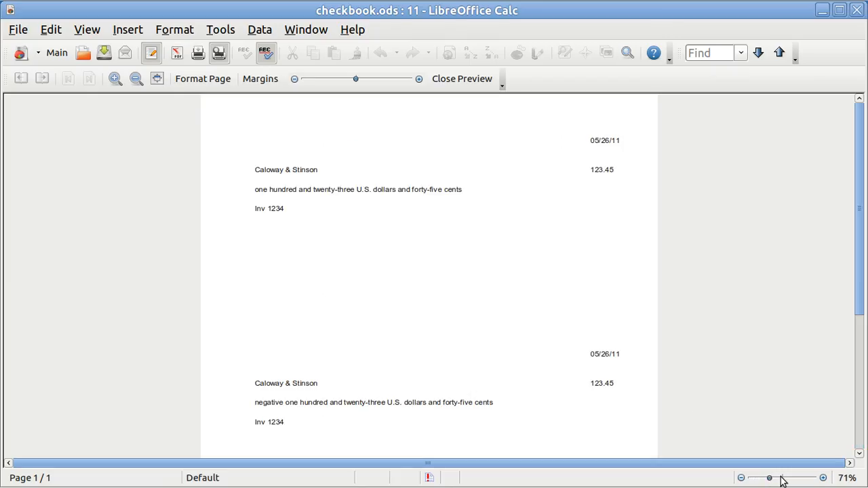
pyautogui.click(782, 480)
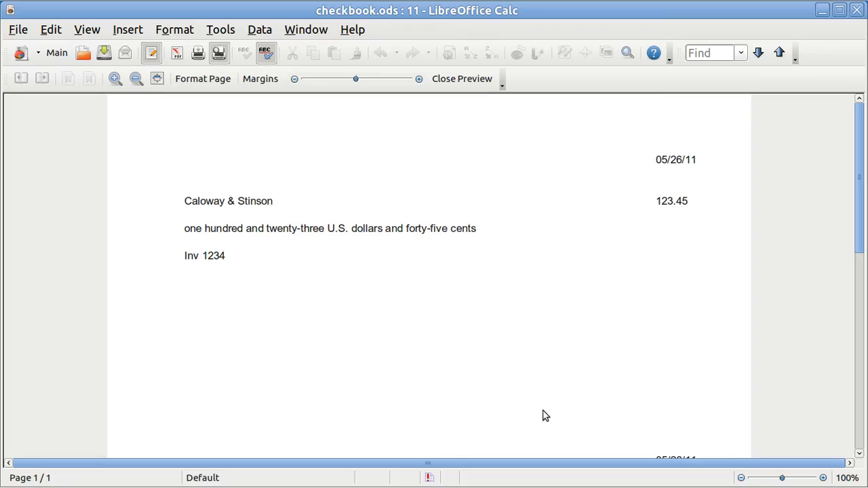
pyautogui.scroll(-2, 588, 411)
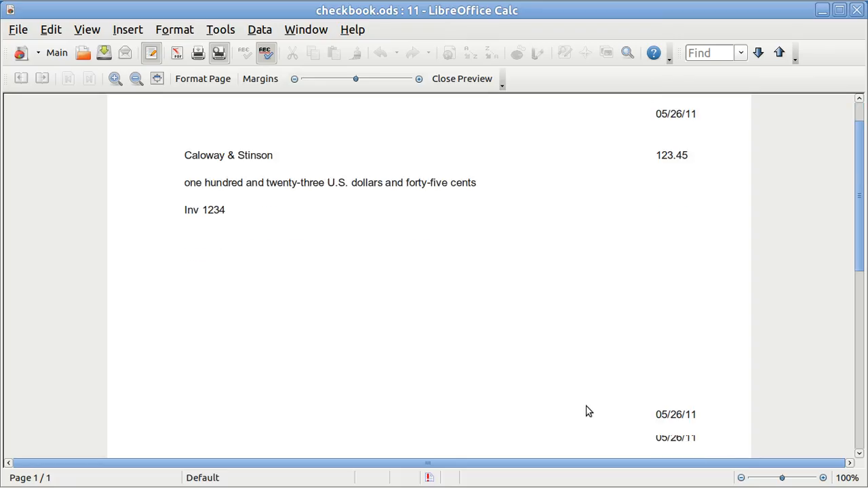
pyautogui.scroll(-2, 588, 411)
pyautogui.scroll(-2, 589, 411)
pyautogui.scroll(-2, 588, 411)
pyautogui.scroll(-1, 588, 411)
pyautogui.scroll(-3, 588, 411)
pyautogui.scroll(-2, 588, 411)
pyautogui.scroll(-1, 588, 411)
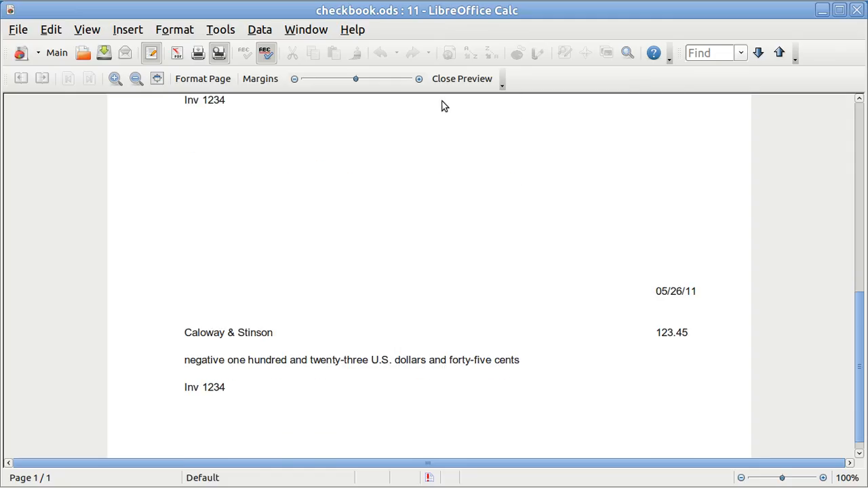
pyautogui.click(449, 80)
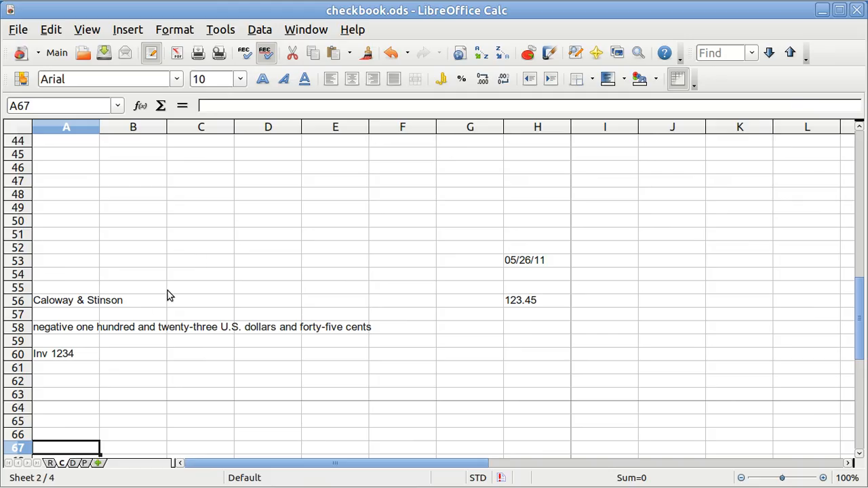
# - On register sheet R, read the verizon notes in cells G14, H14 and I14
pyautogui.click(53, 463)
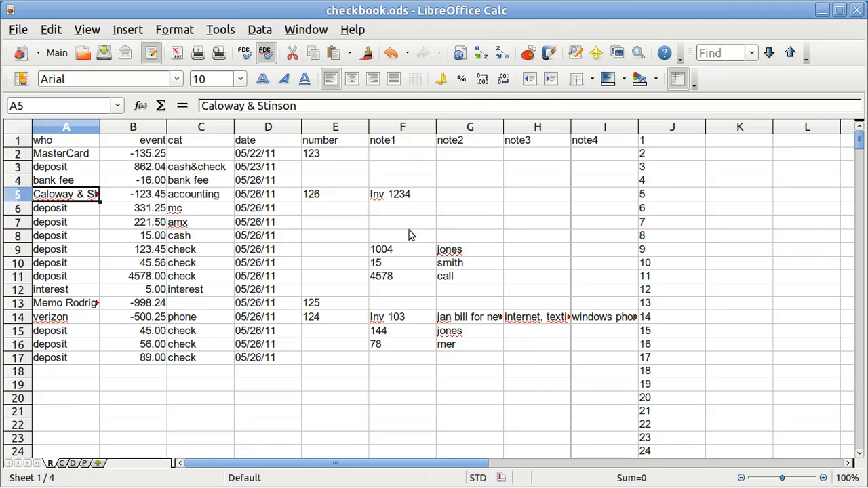
pyautogui.click(453, 317)
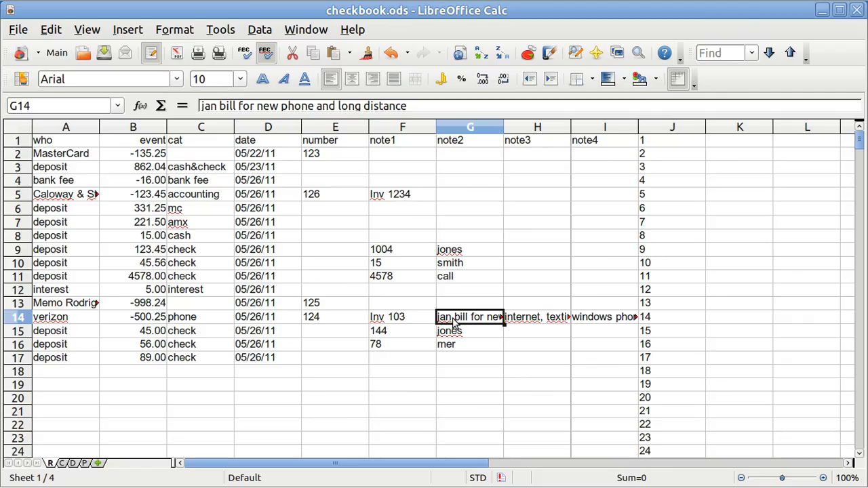
pyautogui.click(521, 320)
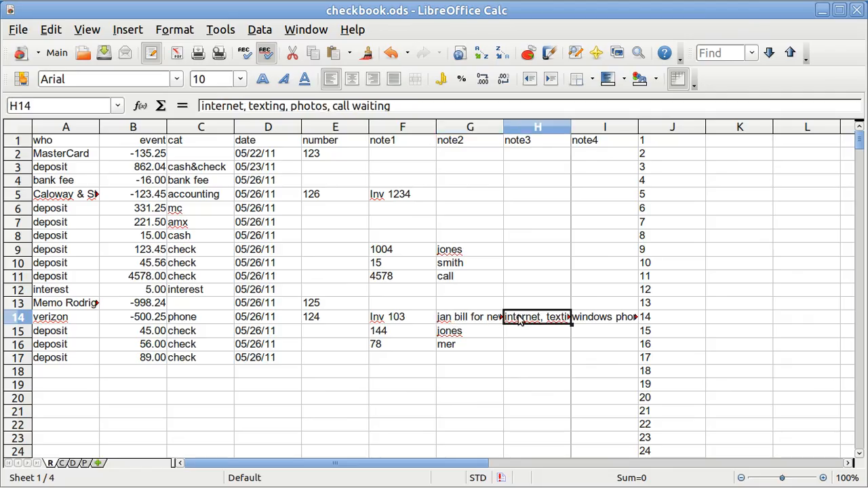
pyautogui.click(595, 321)
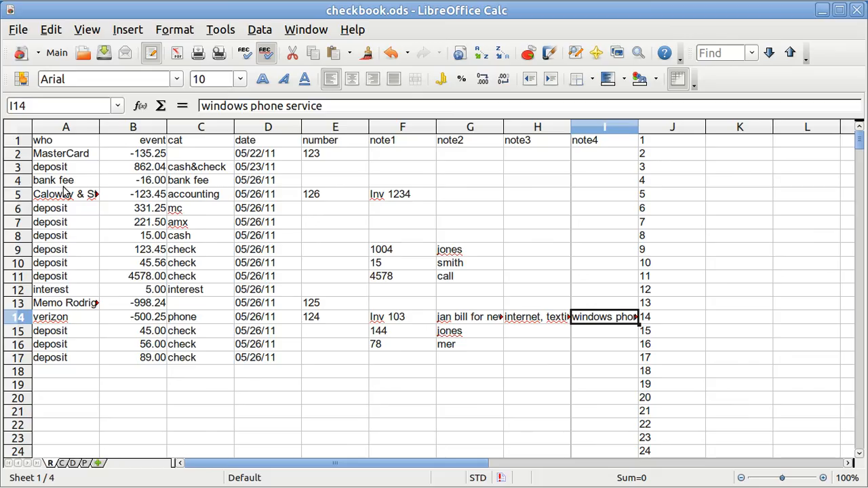
# - View the deposits on sheet D, then return to the register sheet R
pyautogui.click(76, 463)
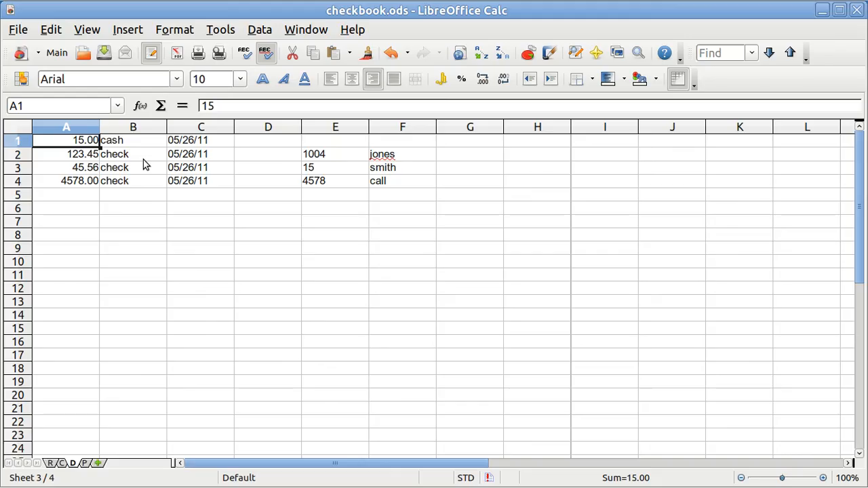
pyautogui.click(51, 463)
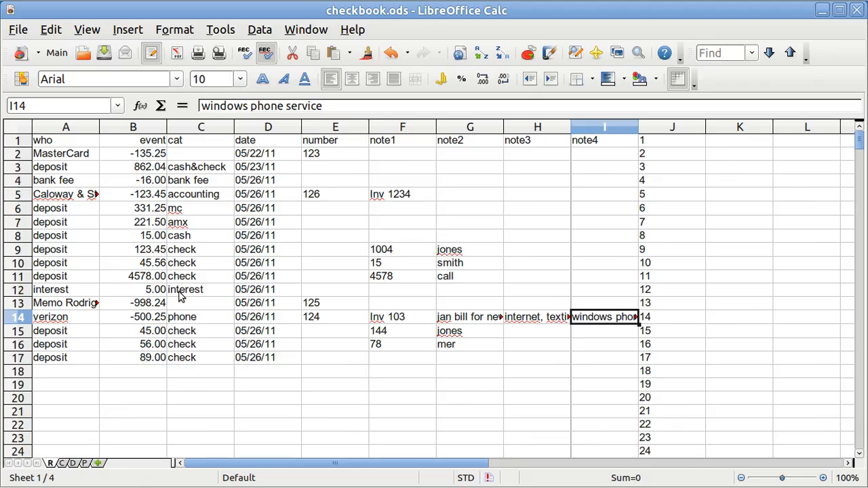
pyautogui.click(180, 318)
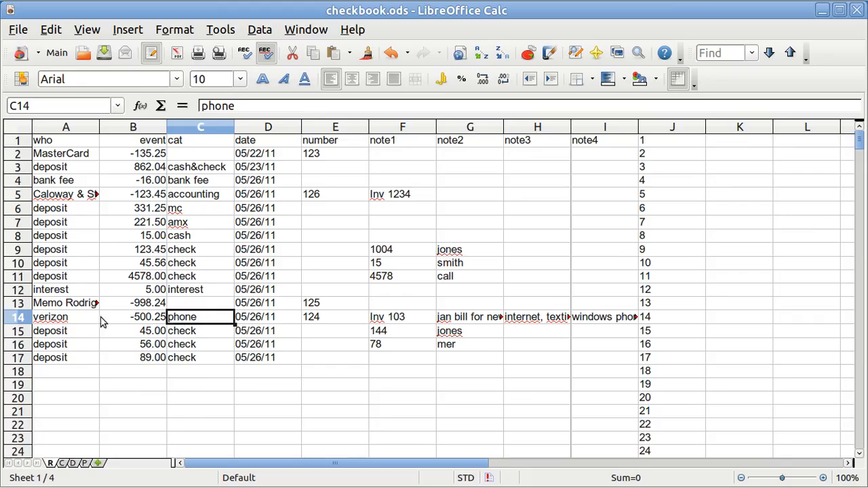
pyautogui.click(50, 319)
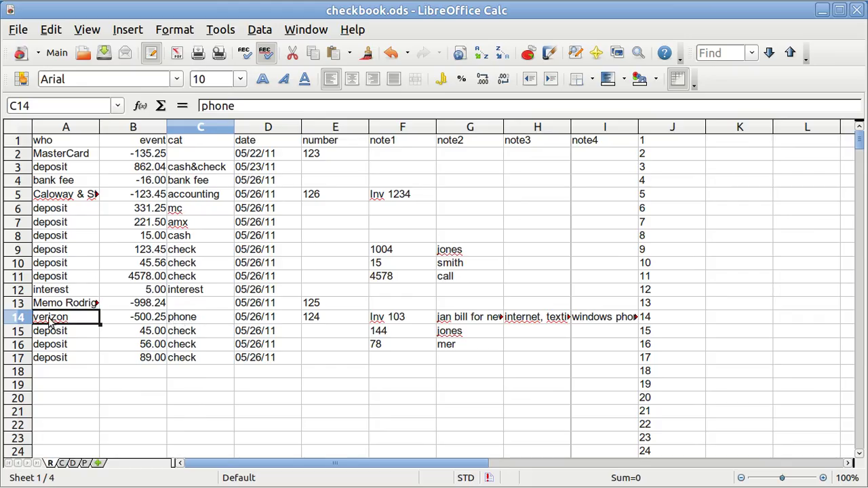
pyautogui.click(188, 319)
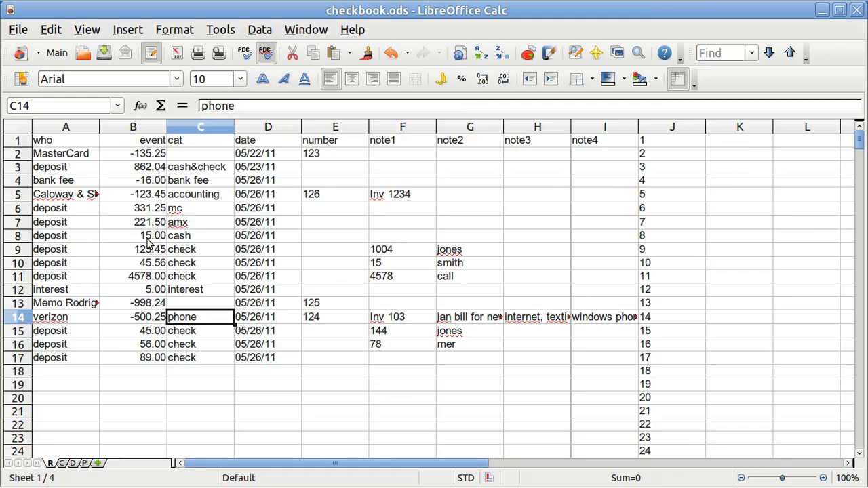
pyautogui.click(110, 156)
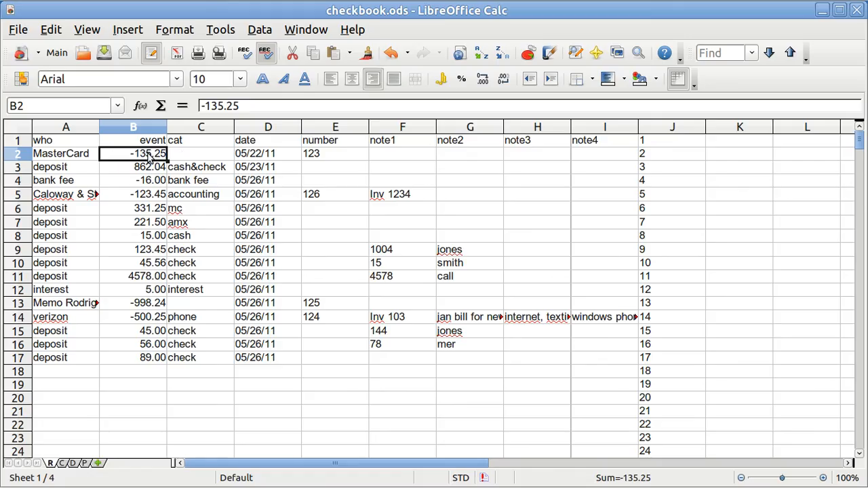
pyautogui.click(88, 172)
pyautogui.moveTo(88, 173); pyautogui.dragTo(88, 180)
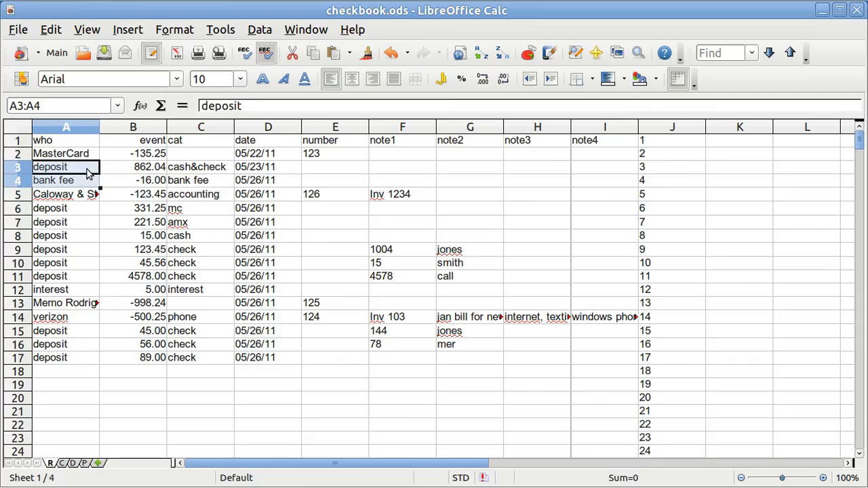
# - Insert two empty rows at rows 3–4 below the MasterCard entry and check cells A3:B4
pyautogui.click(127, 30)
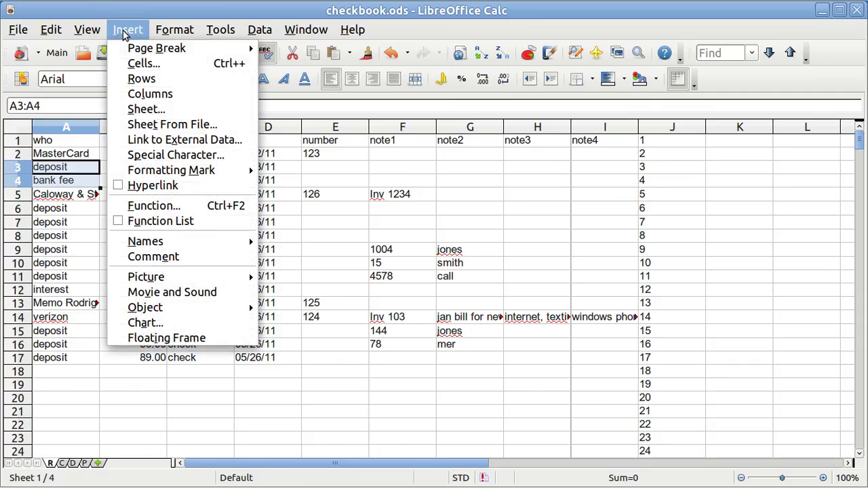
pyautogui.click(141, 78)
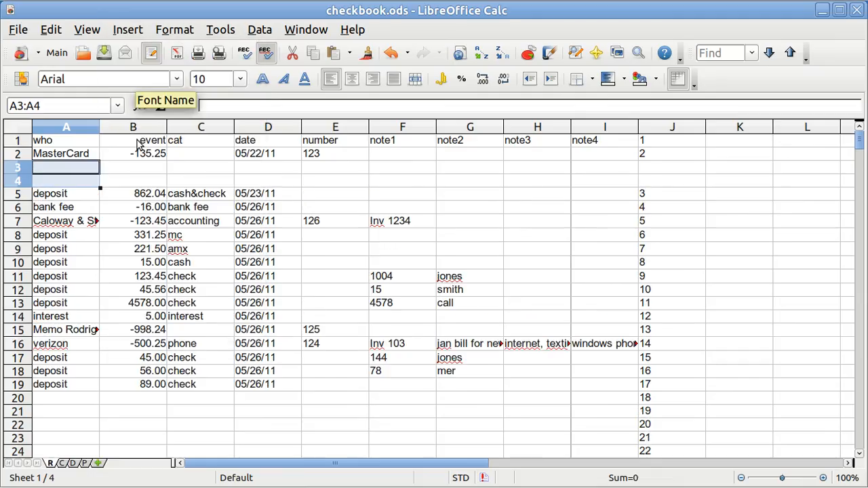
pyautogui.click(81, 169)
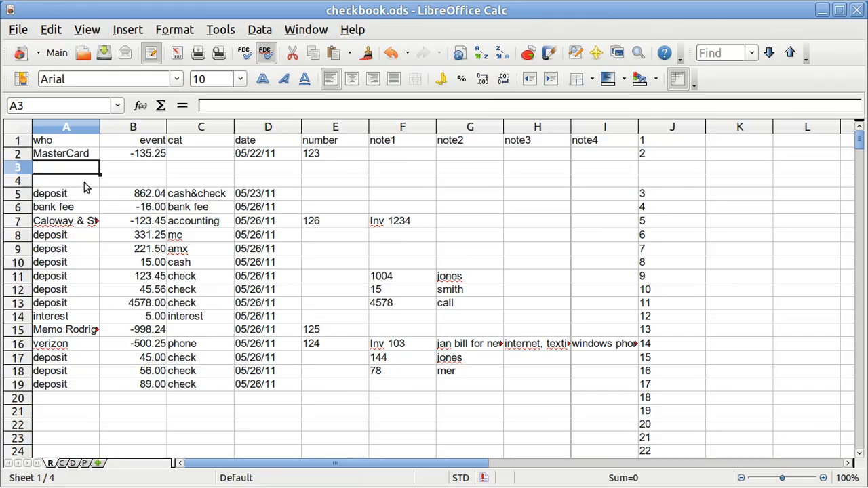
pyautogui.click(84, 184)
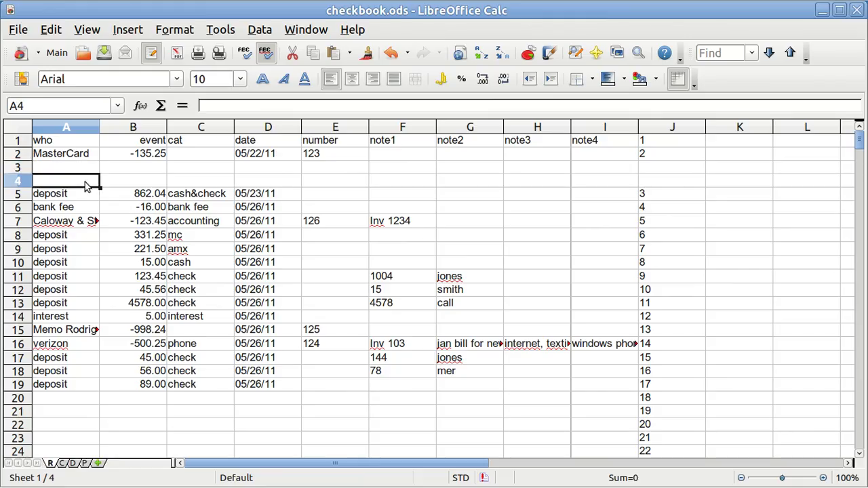
pyautogui.click(148, 170)
pyautogui.press('Return')
# - Verify the new cells C3:E4 are empty and look at the MasterCard date in D2
pyautogui.click(194, 169)
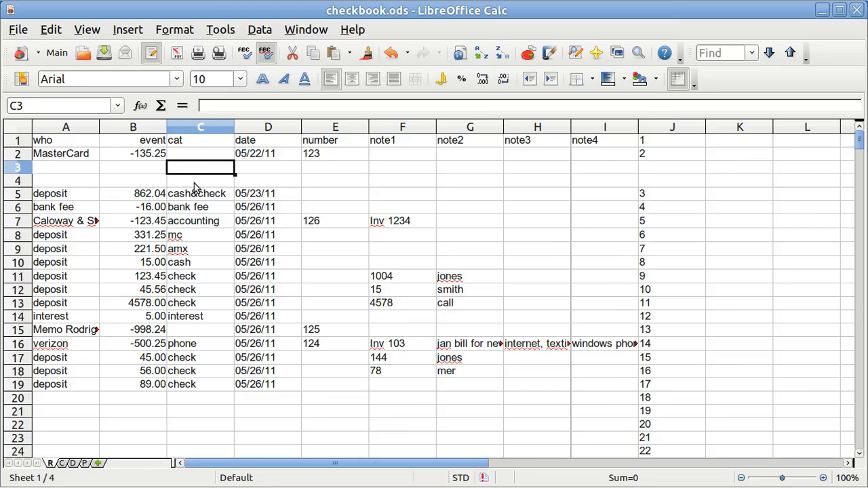
pyautogui.click(195, 184)
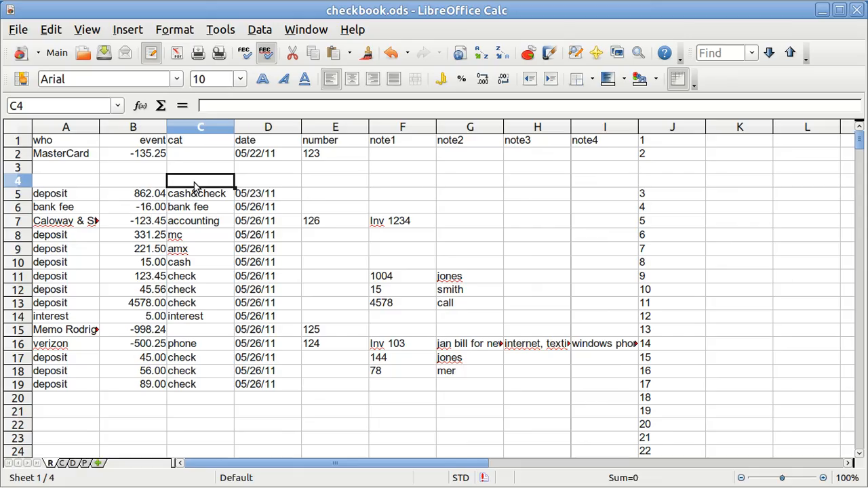
pyautogui.click(246, 170)
pyautogui.click(251, 182)
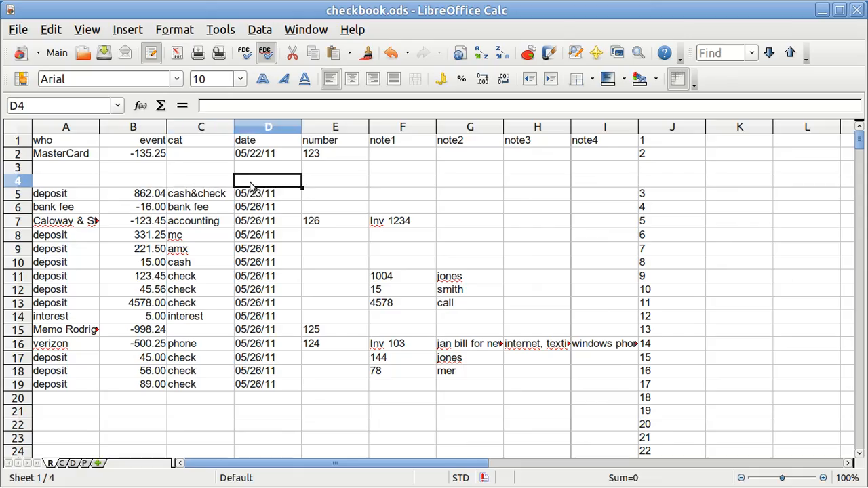
pyautogui.click(316, 168)
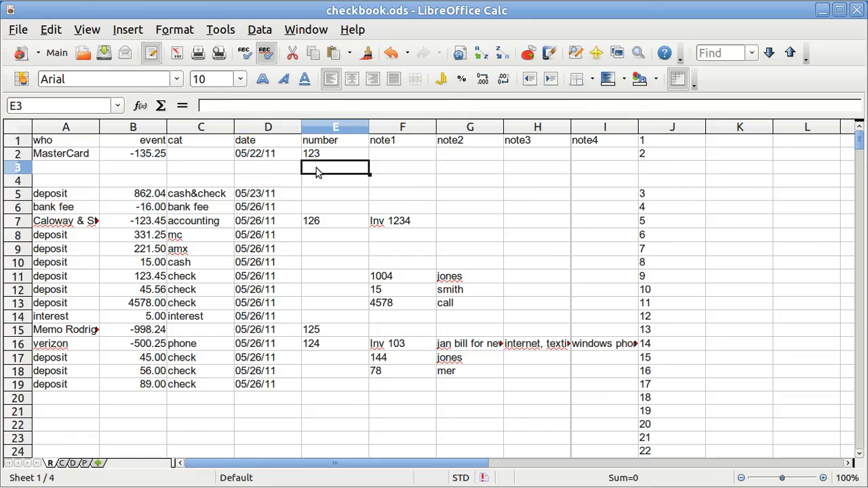
pyautogui.click(317, 184)
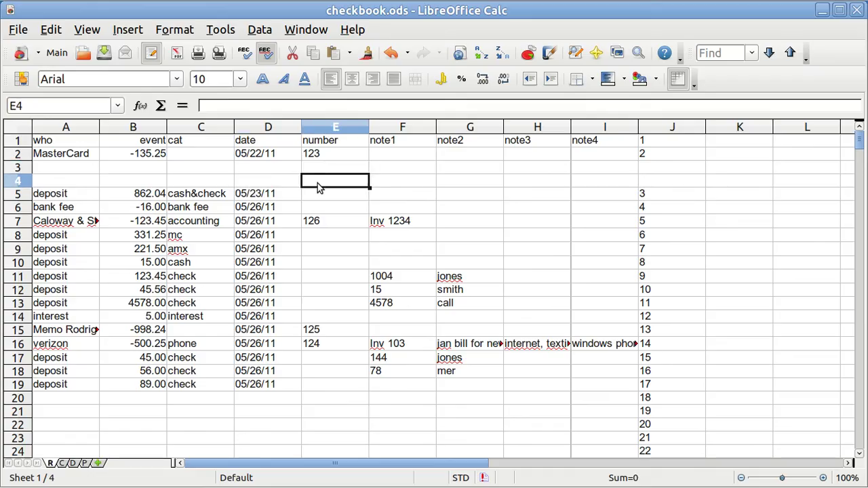
pyautogui.click(263, 155)
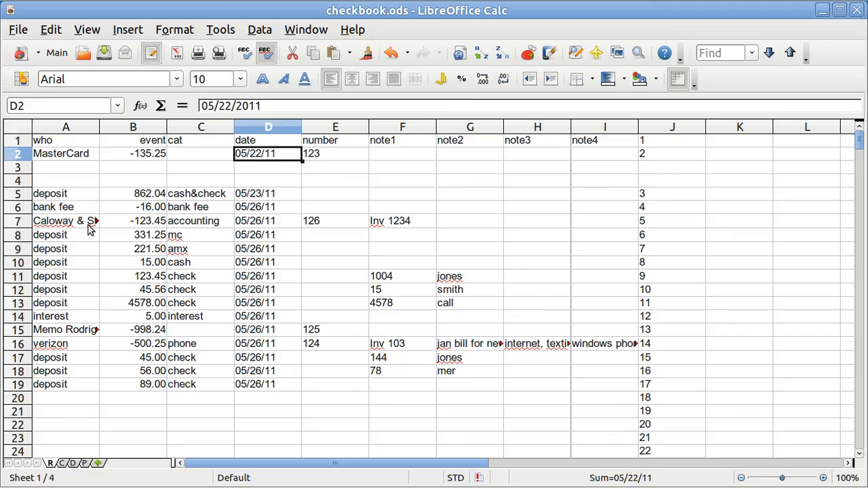
pyautogui.click(18, 329)
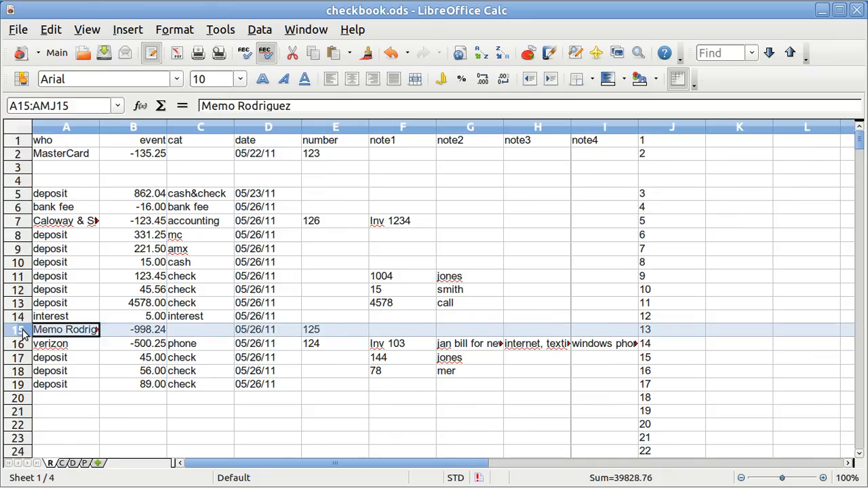
pyautogui.hotkey('ctrl', 'c')
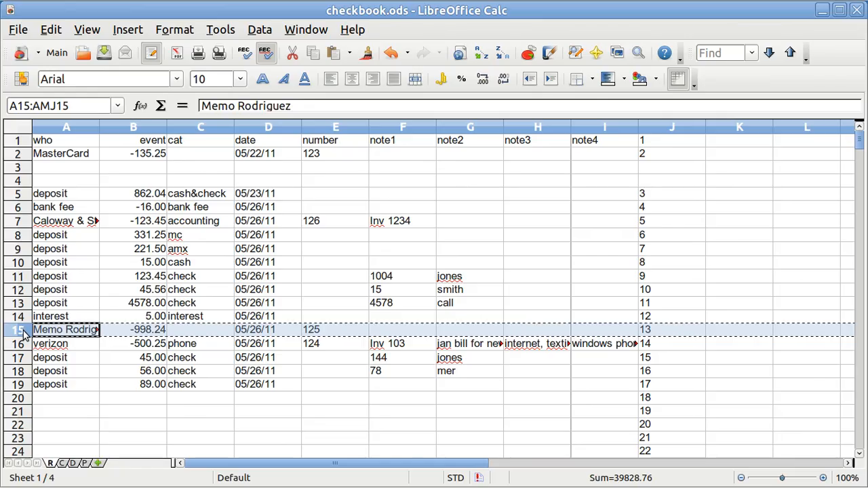
pyautogui.click(64, 463)
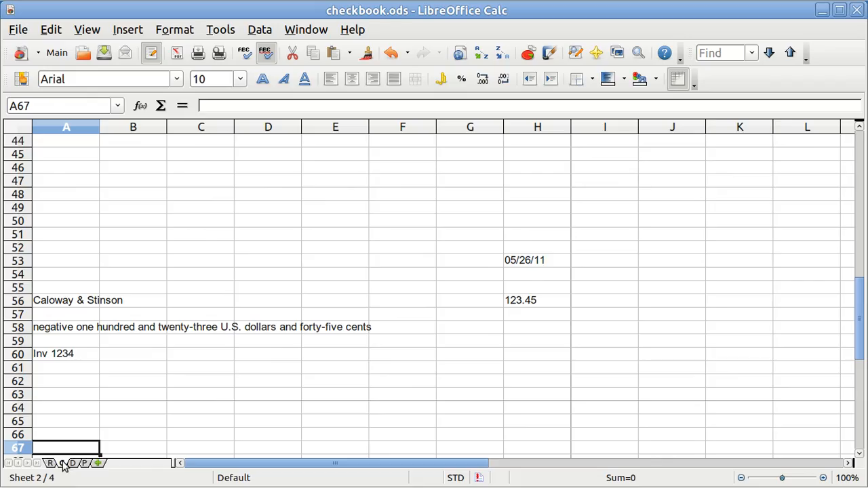
pyautogui.press('Up')
pyautogui.press('pageup')
pyautogui.press('pageup')
pyautogui.press('pageup')
pyautogui.press('pageup')
pyautogui.hotkey('ctrl', 'Home')
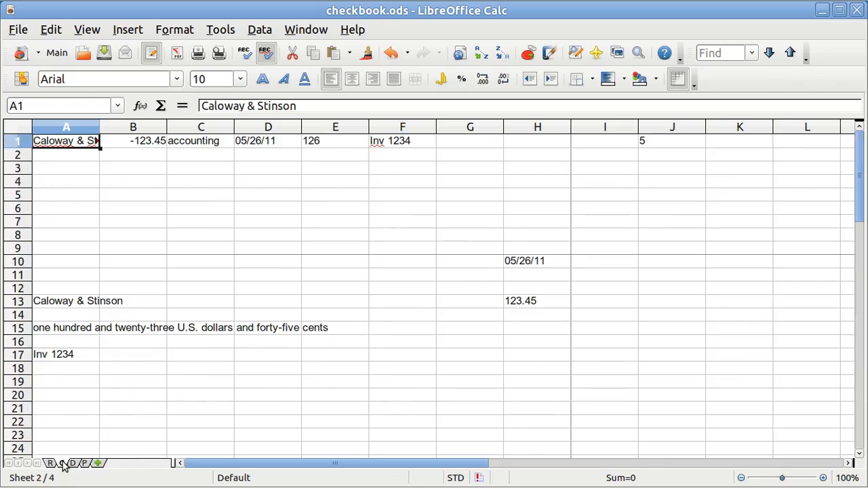
pyautogui.hotkey('ctrl', 'v')
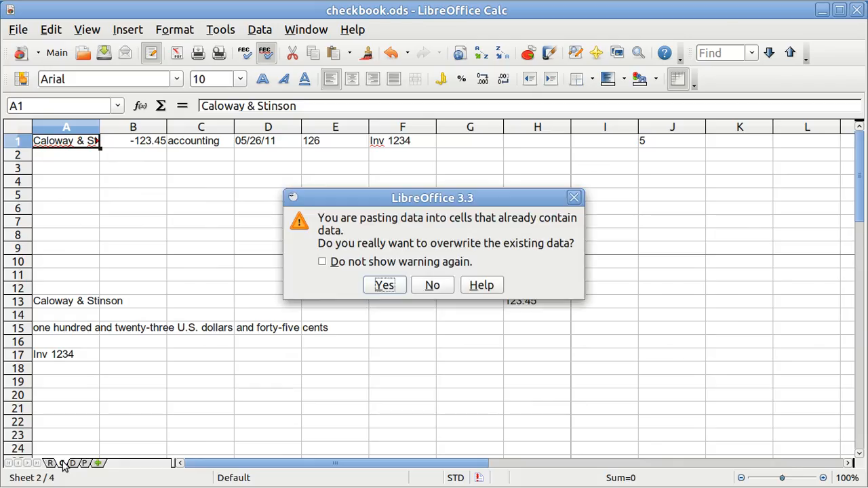
pyautogui.click(384, 284)
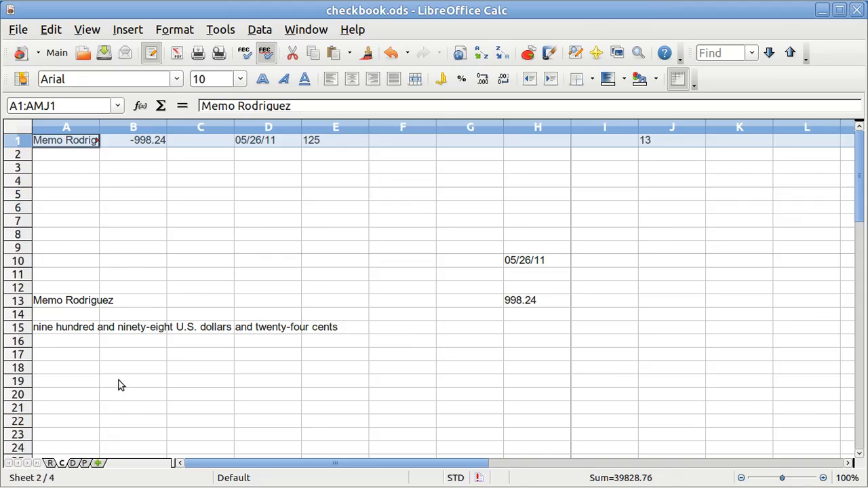
# - Switch to the empty P sheet, then bring up the payroll spreadsheet window
pyautogui.click(87, 463)
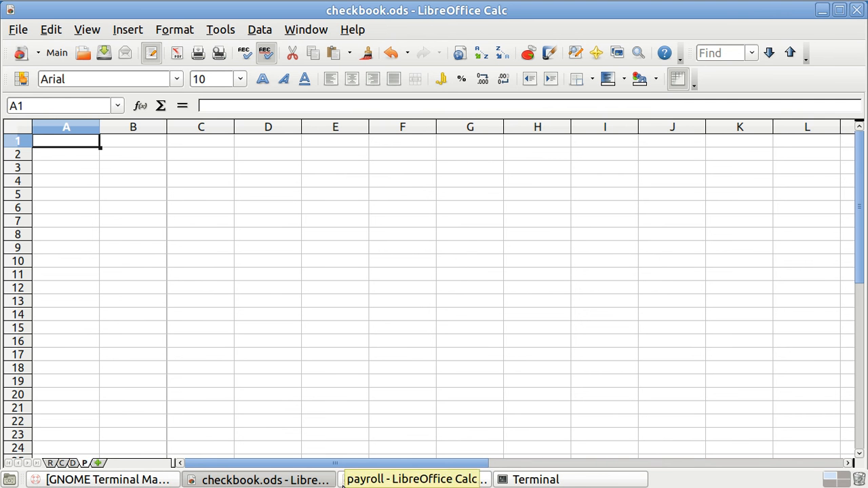
pyautogui.click(371, 480)
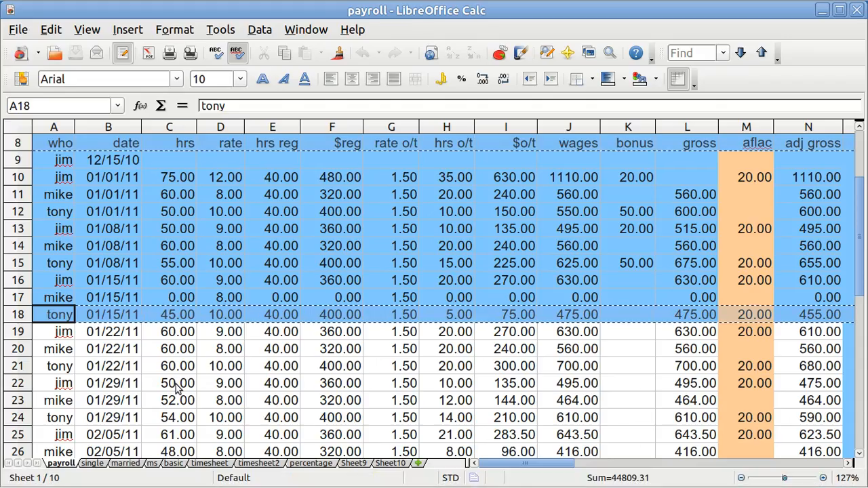
pyautogui.click(177, 384)
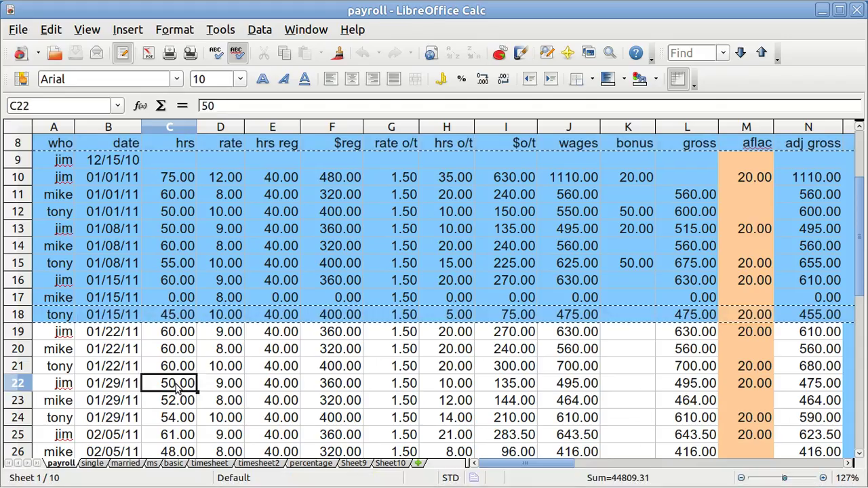
pyautogui.click(51, 349)
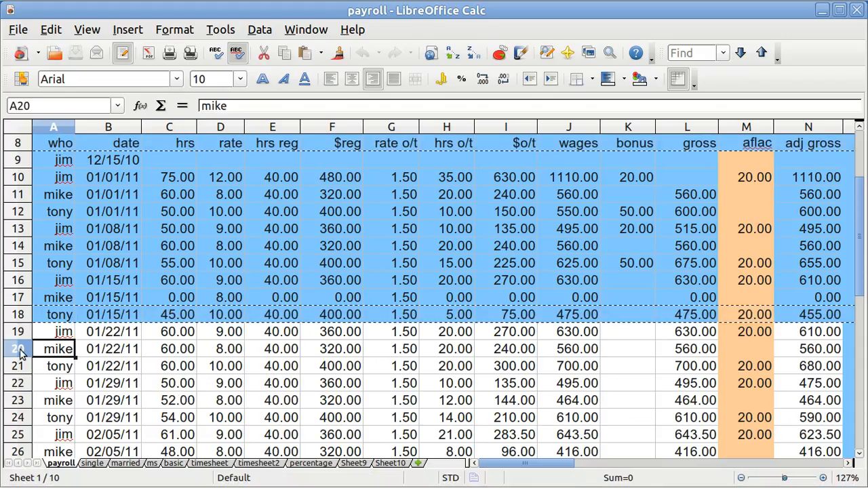
# - Copy payroll rows 8 through 18, from the header row to tony's 01/15/11 row
pyautogui.click(18, 144)
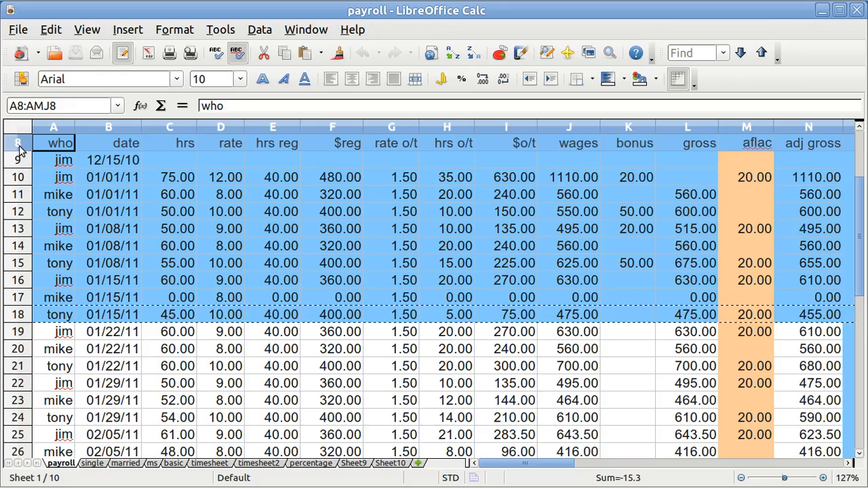
pyautogui.click(20, 316)
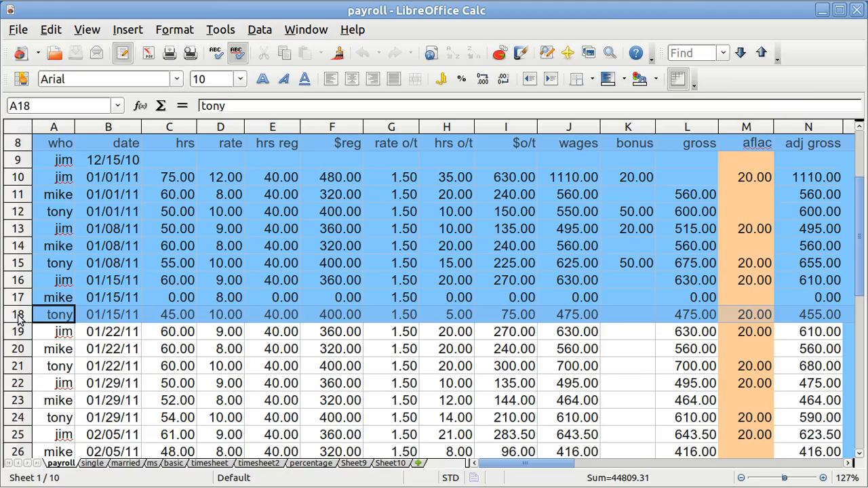
pyautogui.hotkey('ctrl', 'c')
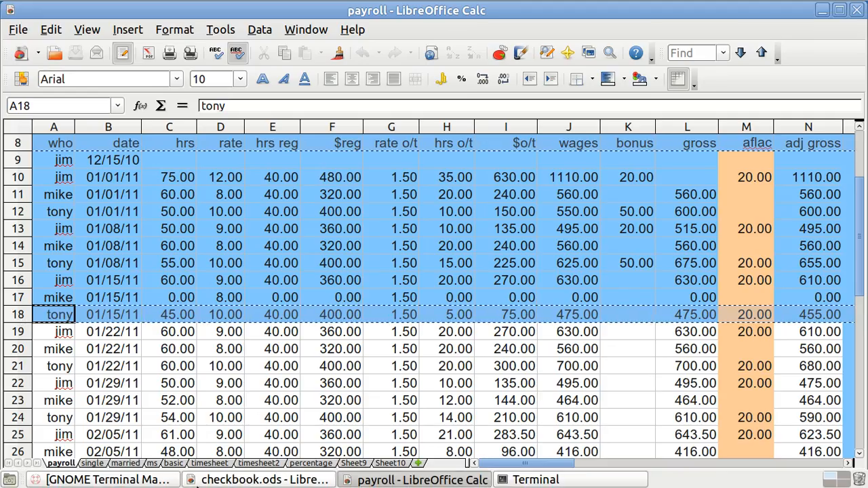
# - Paste the copied payroll rows onto sheet P transposed into columns A and B via Paste Special
pyautogui.click(258, 480)
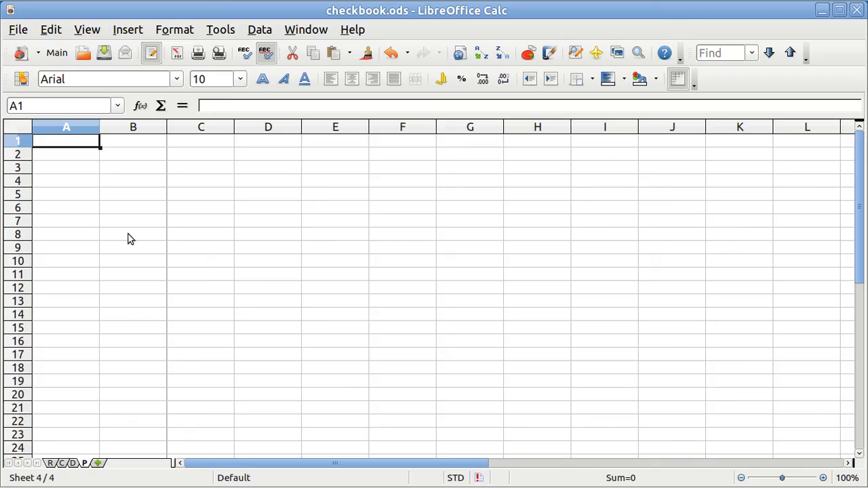
pyautogui.click(52, 30)
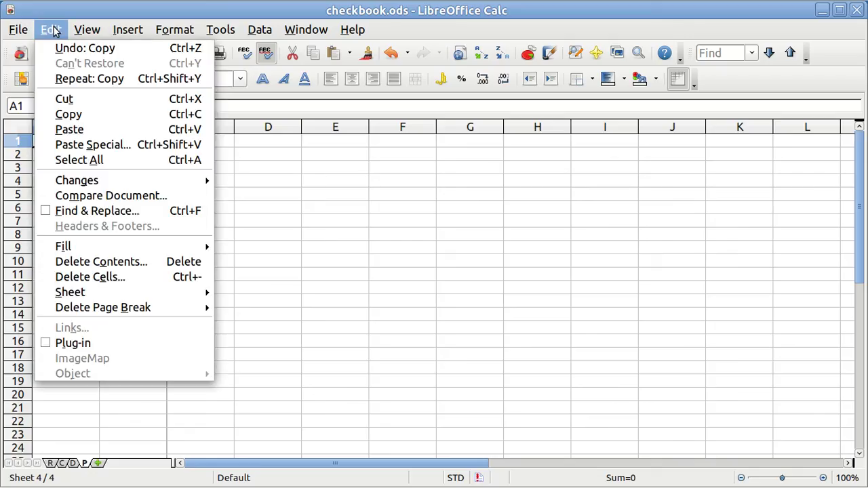
pyautogui.click(103, 145)
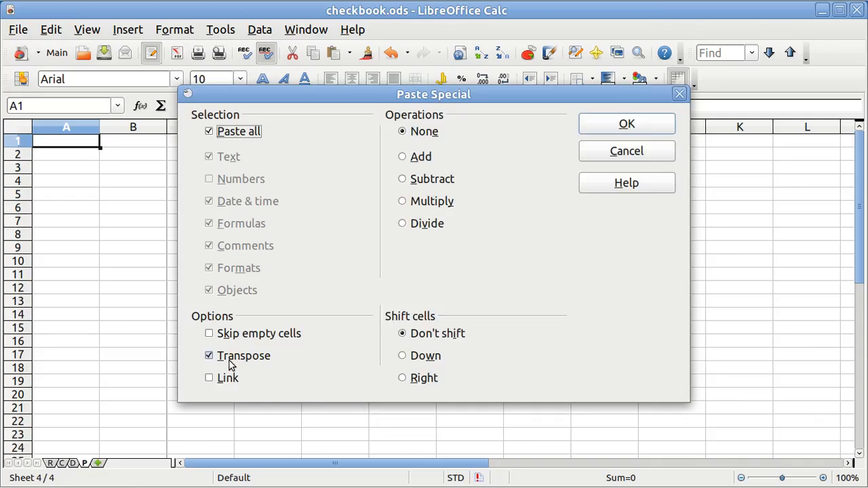
pyautogui.click(619, 124)
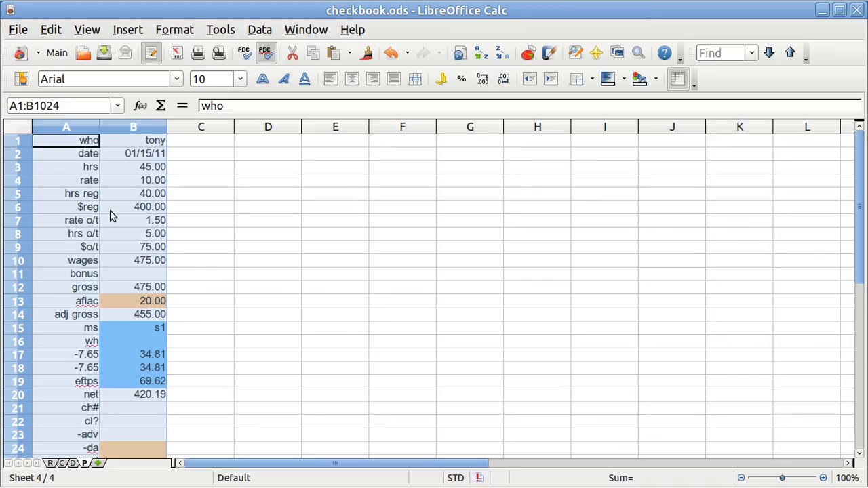
pyautogui.click(18, 29)
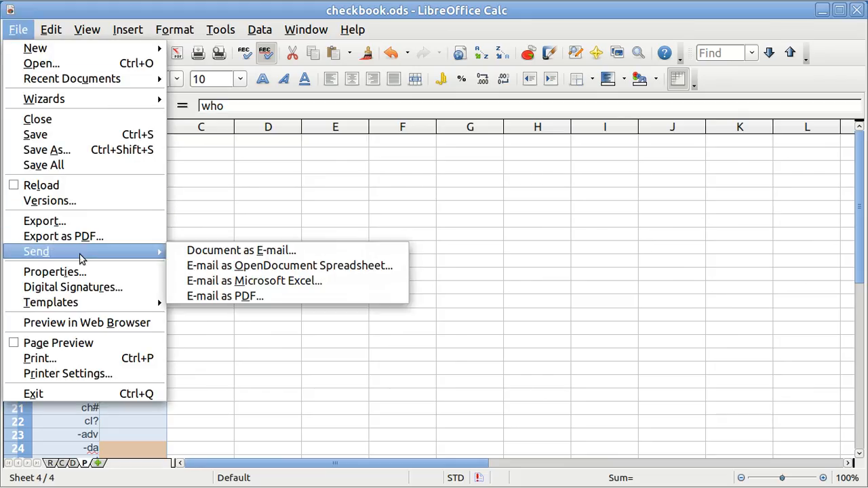
# - Preview tony's transposed stub at 100% zoom, save checkbook.ods, and switch between the payroll and checkbook windows
pyautogui.click(59, 342)
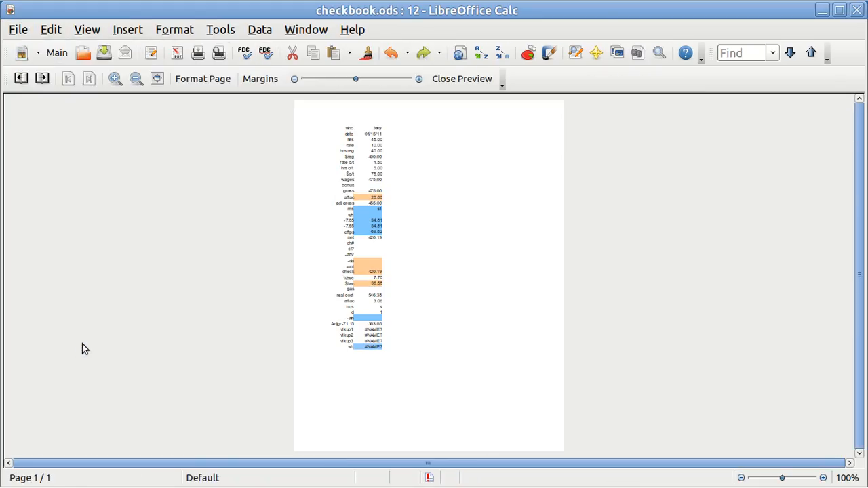
pyautogui.click(782, 479)
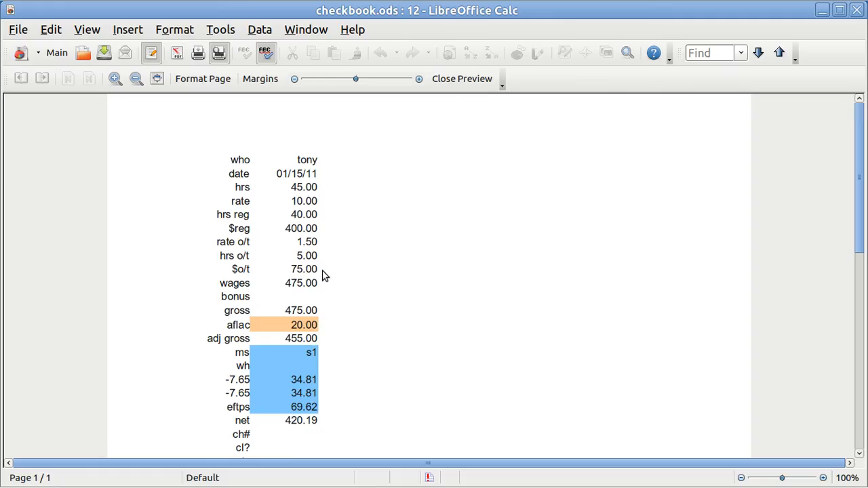
pyautogui.hotkey('ctrl', 's')
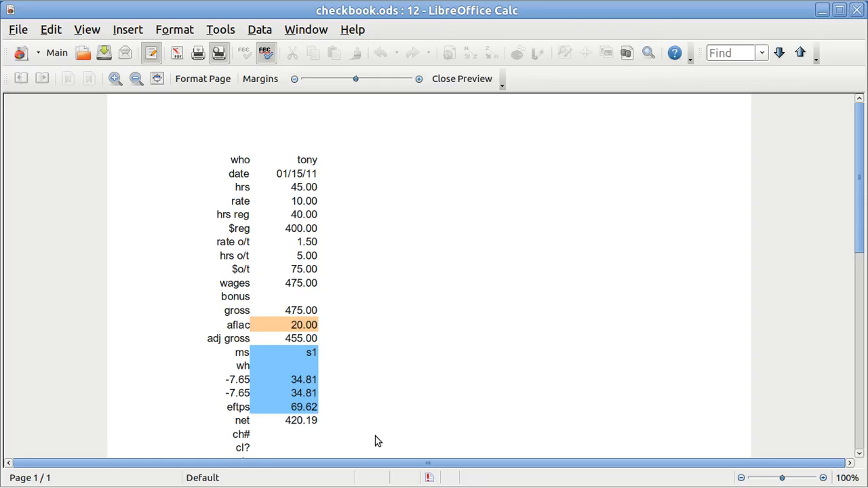
pyautogui.scroll(-1, 375, 436)
pyautogui.scroll(-1, 375, 436)
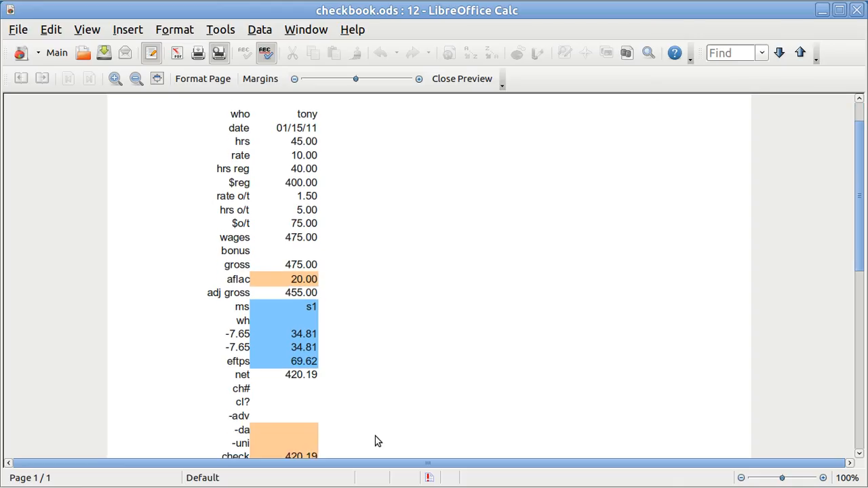
pyautogui.scroll(-2, 375, 436)
pyautogui.scroll(-1, 375, 436)
pyautogui.scroll(-2, 375, 436)
pyautogui.scroll(-2, 375, 436)
pyautogui.scroll(-2, 375, 436)
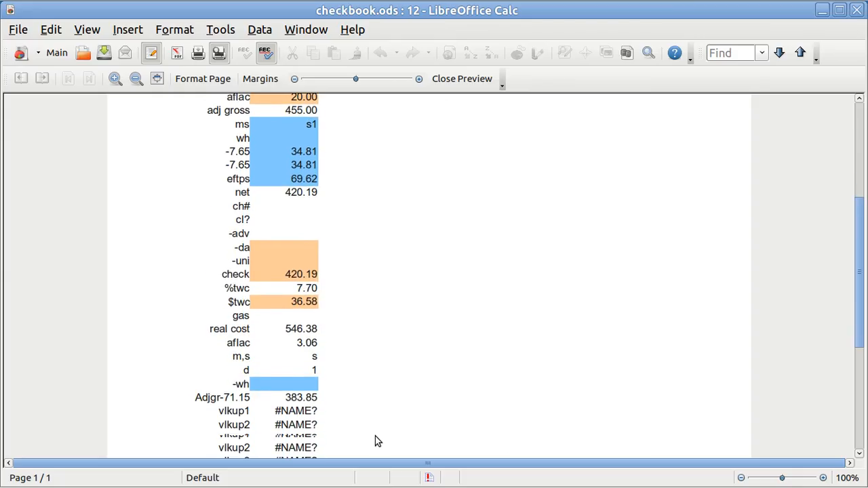
pyautogui.scroll(-2, 375, 436)
pyautogui.scroll(-1, 374, 436)
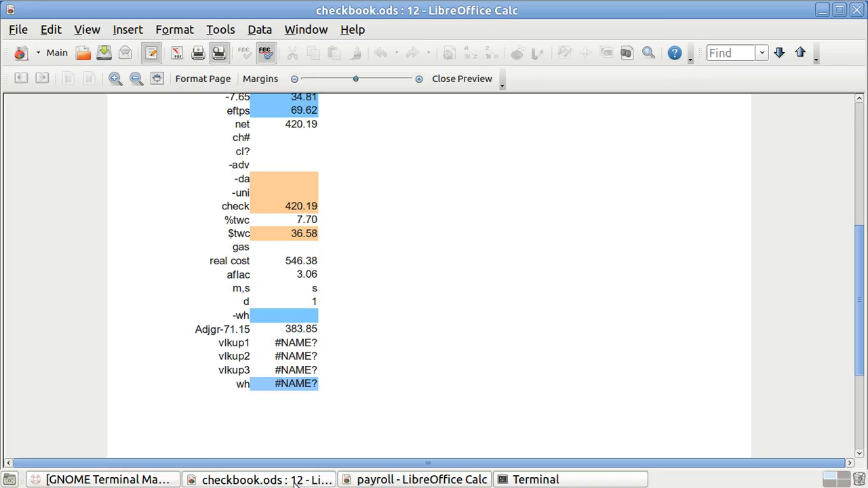
pyautogui.click(267, 480)
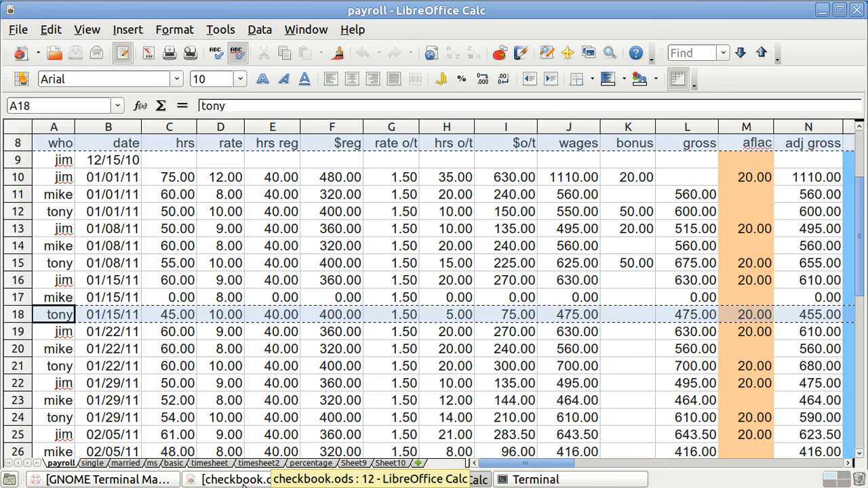
pyautogui.click(233, 480)
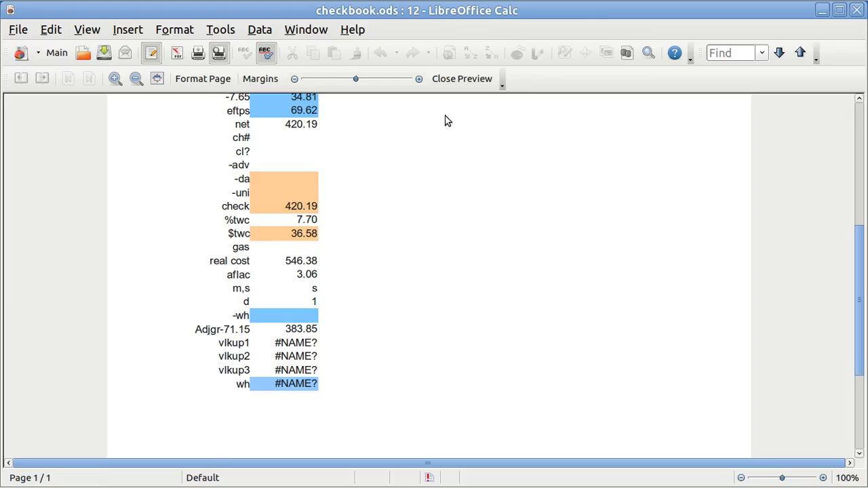
# - Leave page preview and minimize the checkbook and payroll windows, leaving the terminal visible
pyautogui.click(461, 79)
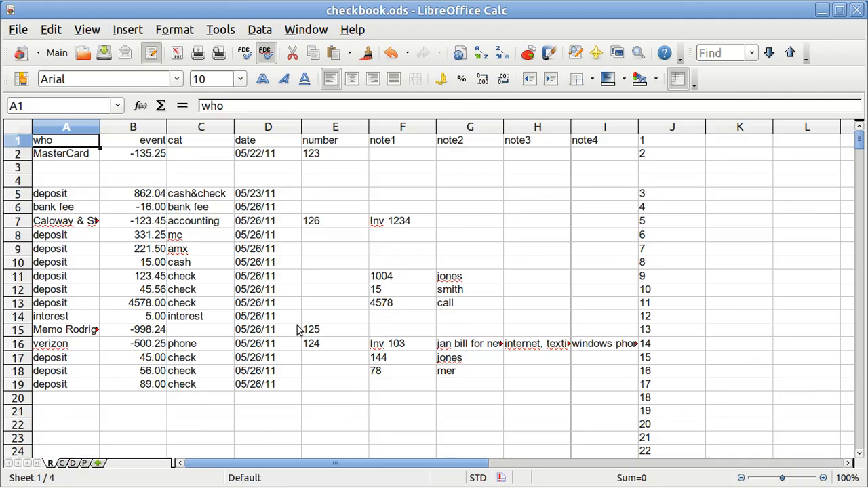
pyautogui.click(823, 12)
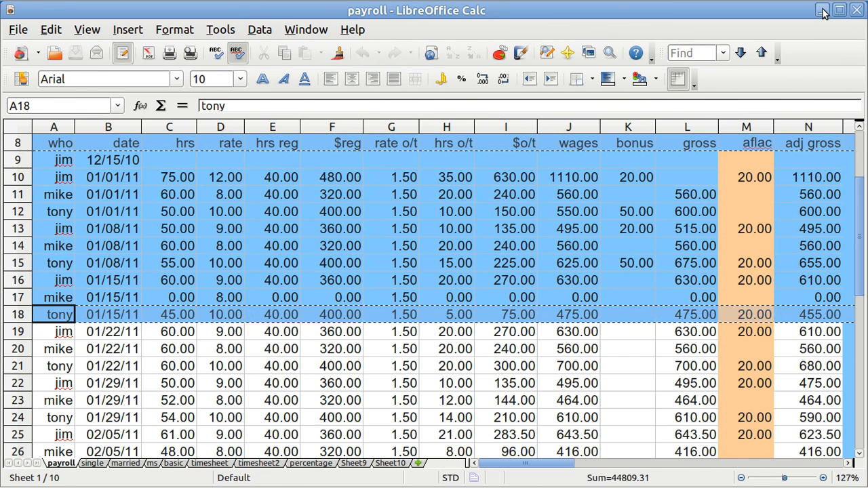
pyautogui.click(824, 12)
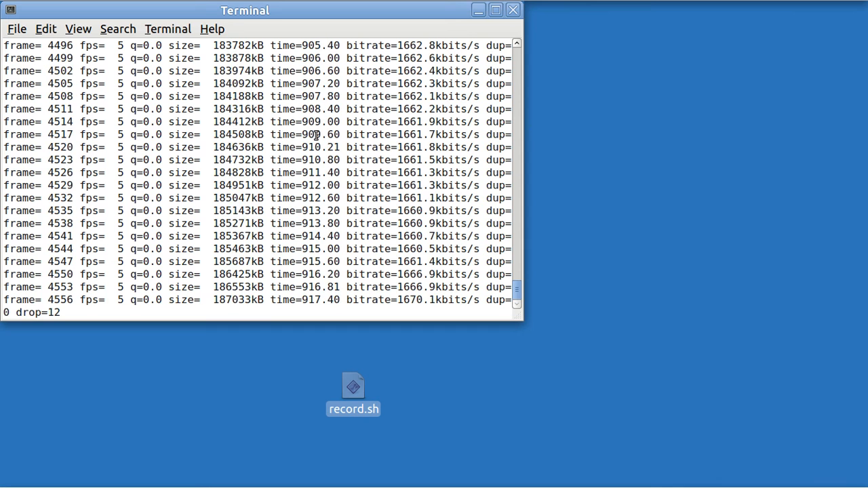